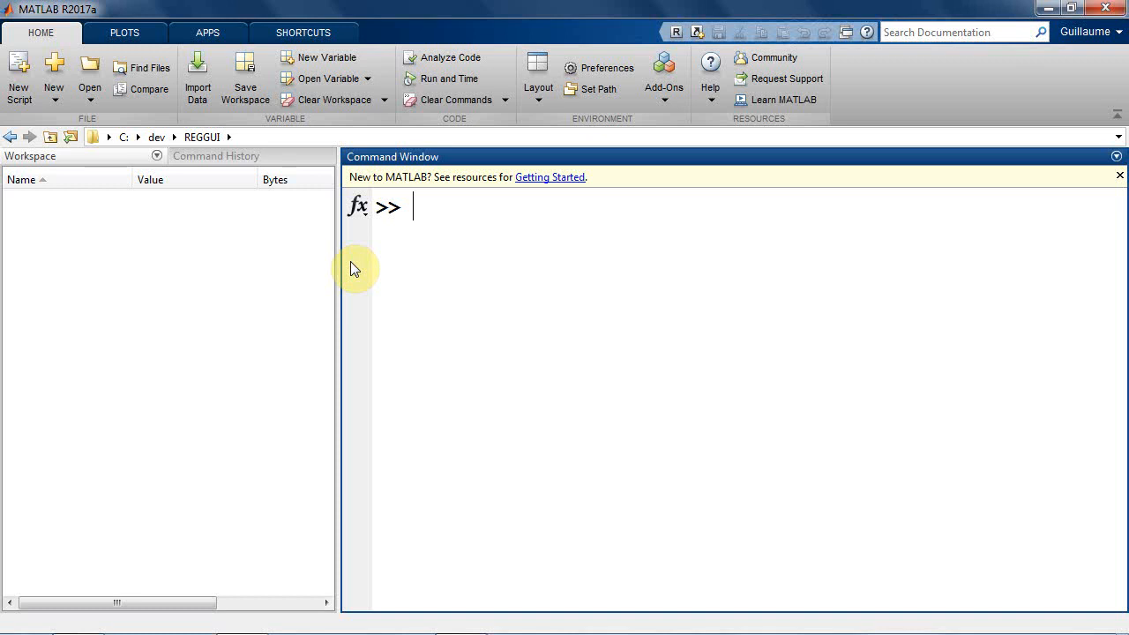
# Step: Launch the toolbox with reggui('GUI',1);, choose REGGUI_tutorials as the data repository, and maximize the regguiC window
pyautogui.write("reggui('GUI',1")
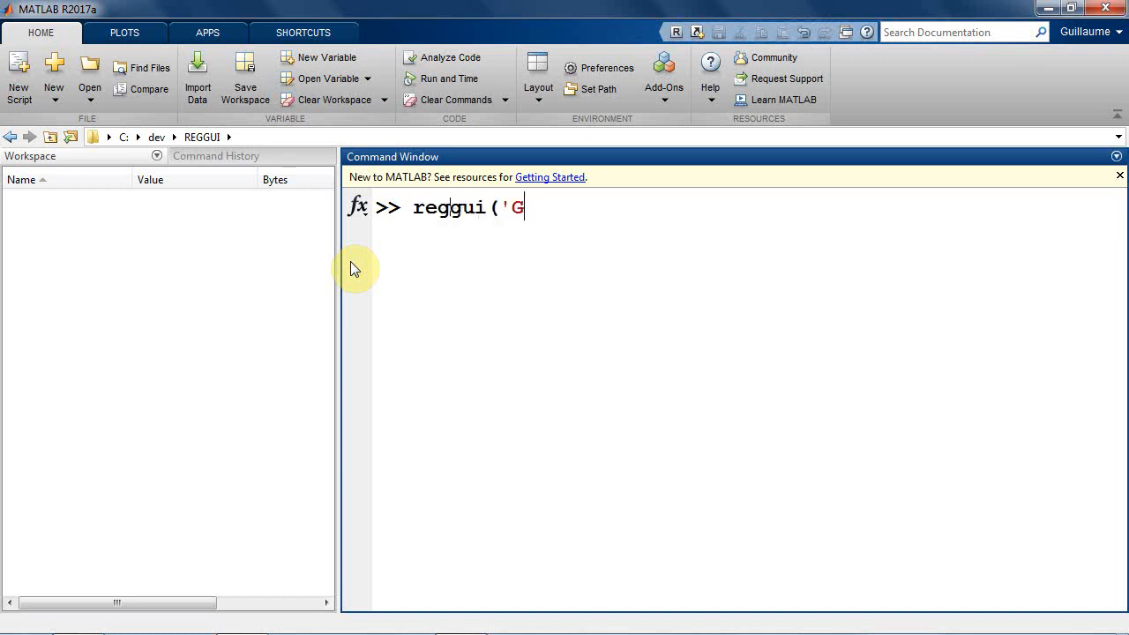
pyautogui.write(');')
pyautogui.press('Return')
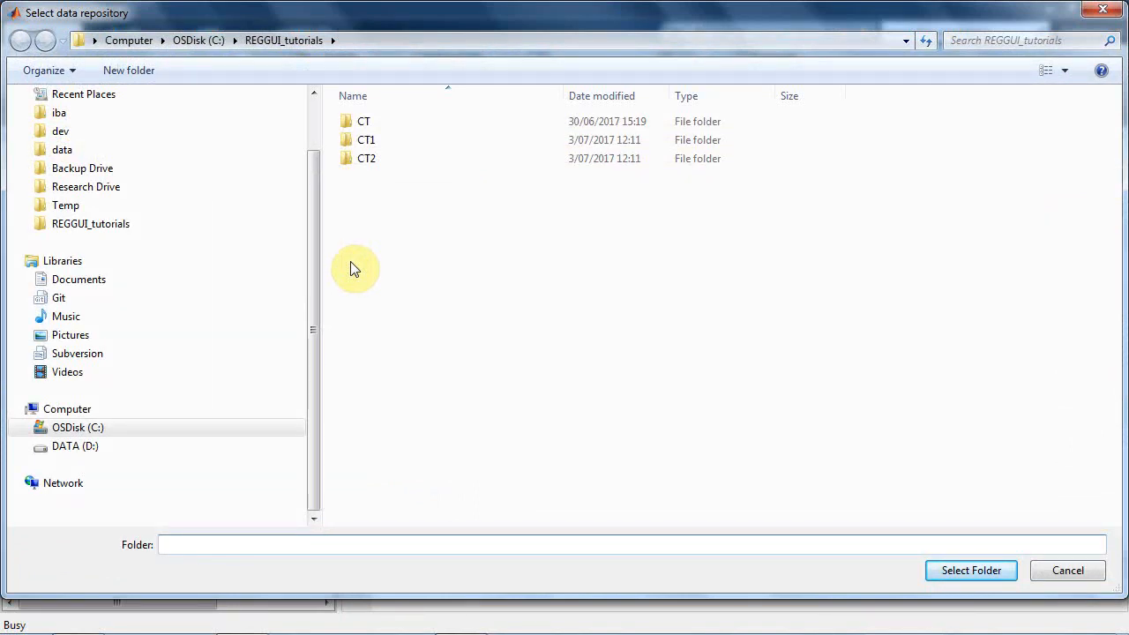
pyautogui.click(971, 569)
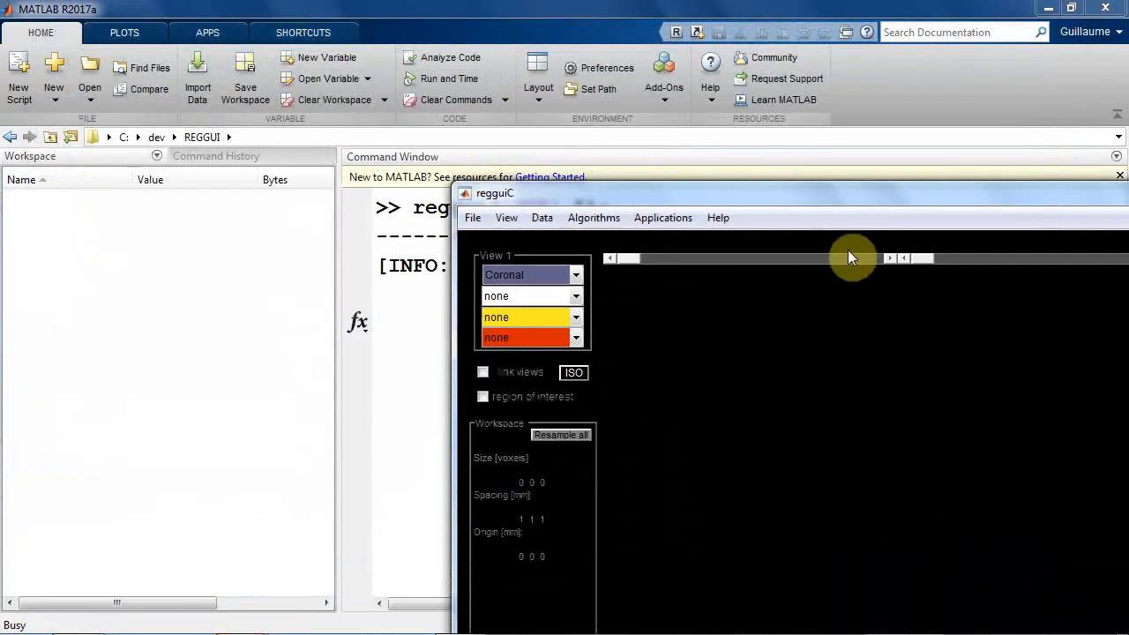
pyautogui.doubleClick(851, 193)
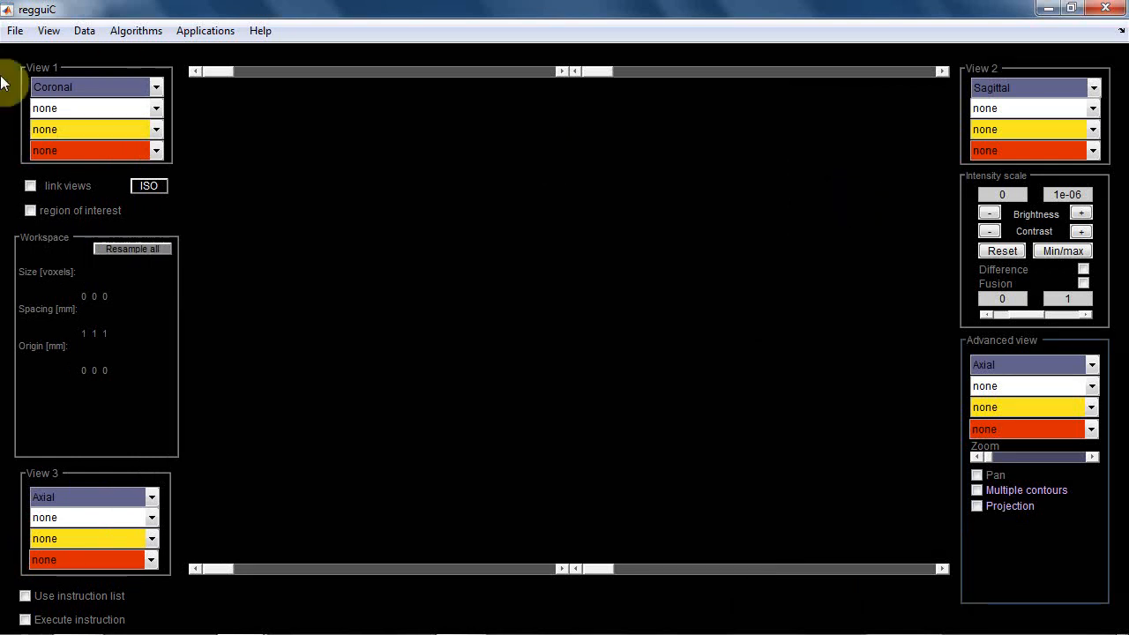
# Step: Import an RT image and contours from the RS DICOM file in the CT folder, naming the image CT
pyautogui.click(15, 33)
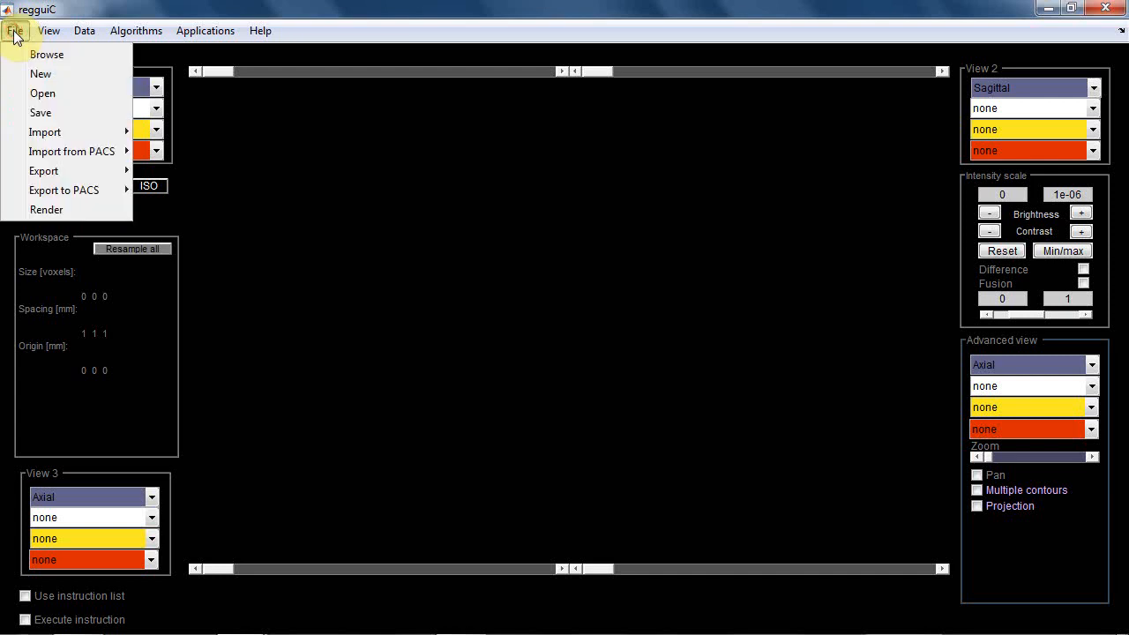
pyautogui.moveTo(115, 137)
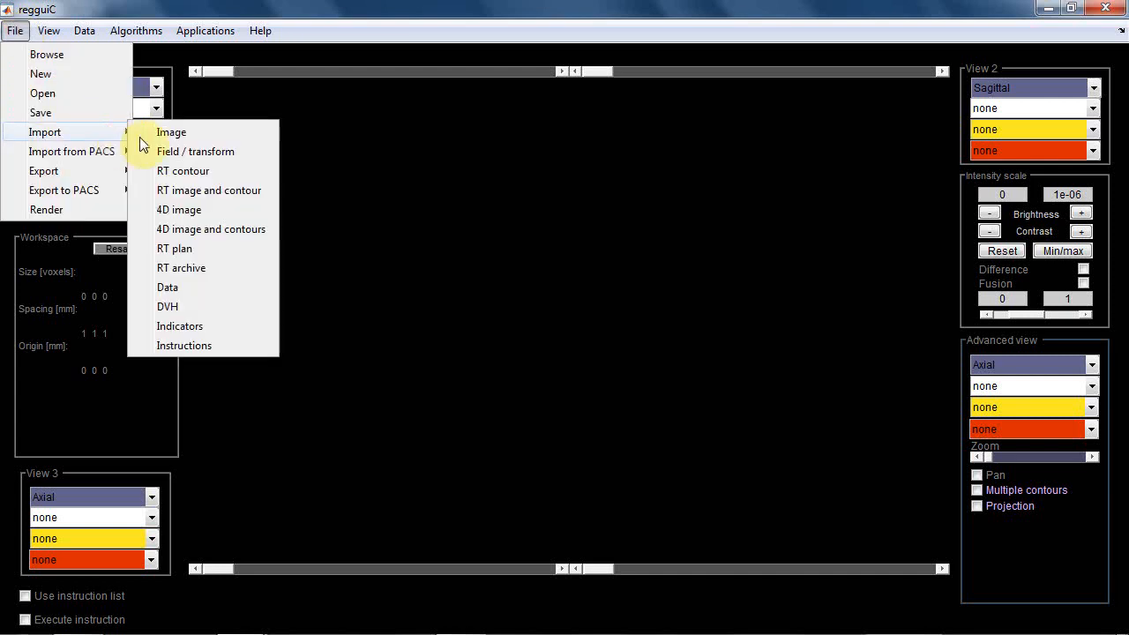
pyautogui.click(232, 195)
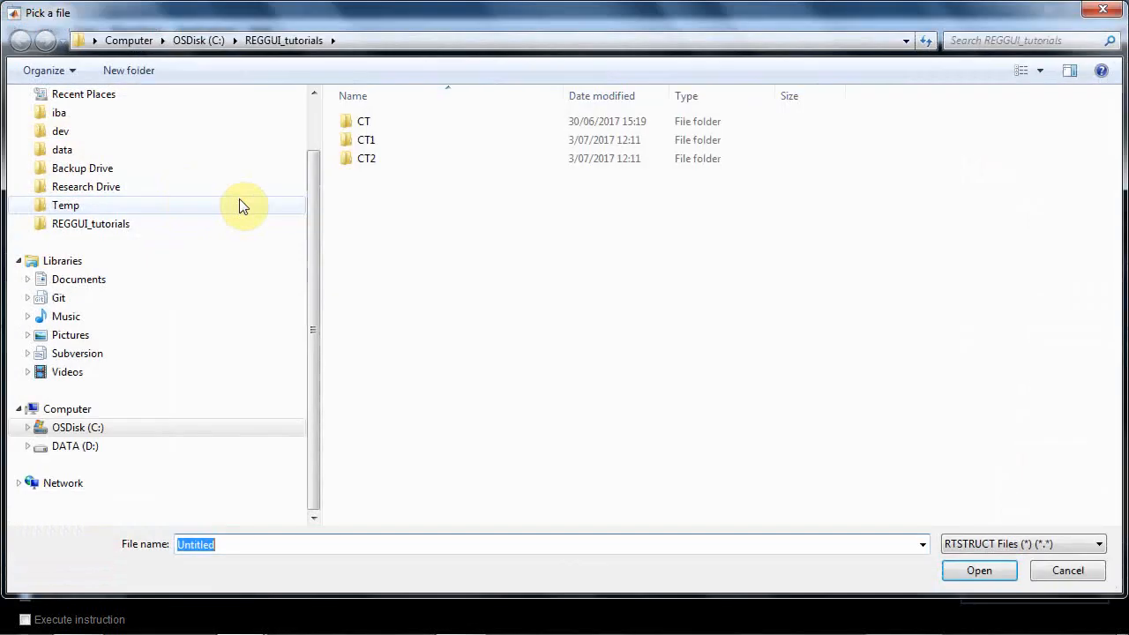
pyautogui.doubleClick(390, 121)
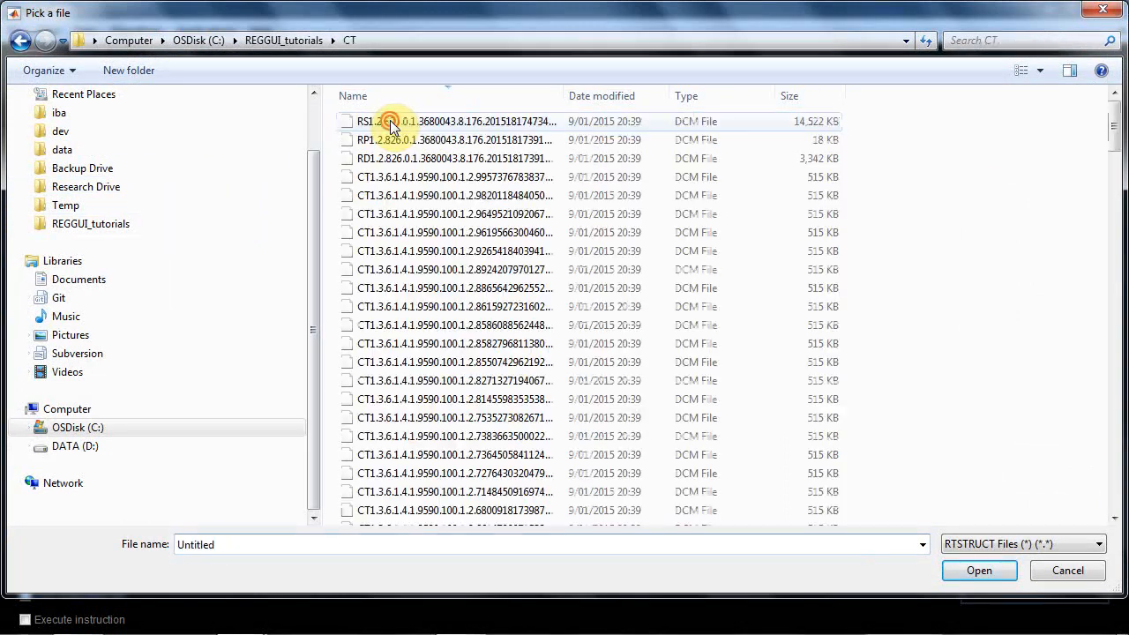
pyautogui.doubleClick(436, 122)
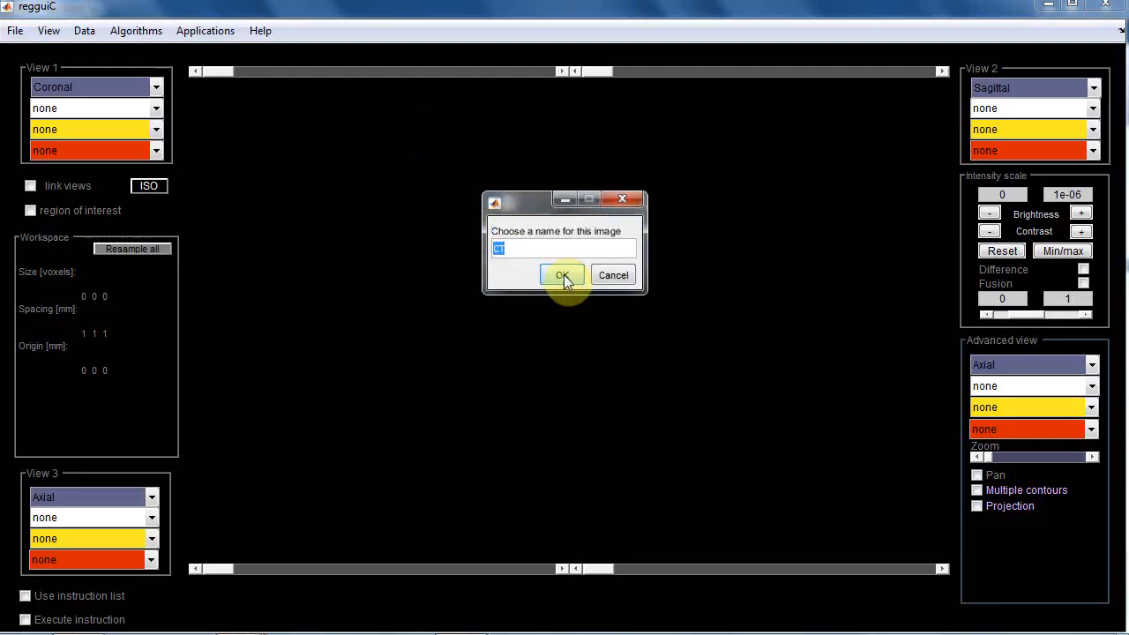
pyautogui.click(564, 275)
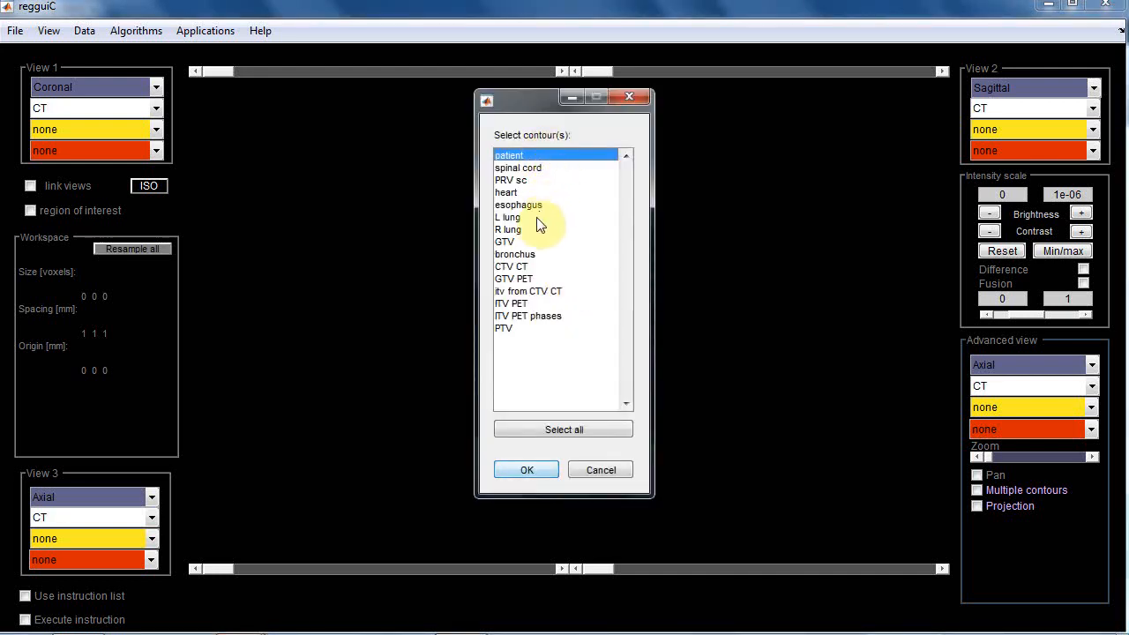
# Step: Load the patient, L lung, R lung and PTV contours for the CT image
pyautogui.keyDown('ctrl'); pyautogui.click(509, 217); pyautogui.keyUp('ctrl')
pyautogui.keyDown('ctrl'); pyautogui.click(509, 230); pyautogui.keyUp('ctrl')
pyautogui.keyDown('ctrl'); pyautogui.click(520, 333); pyautogui.keyUp('ctrl')
pyautogui.click(543, 472)
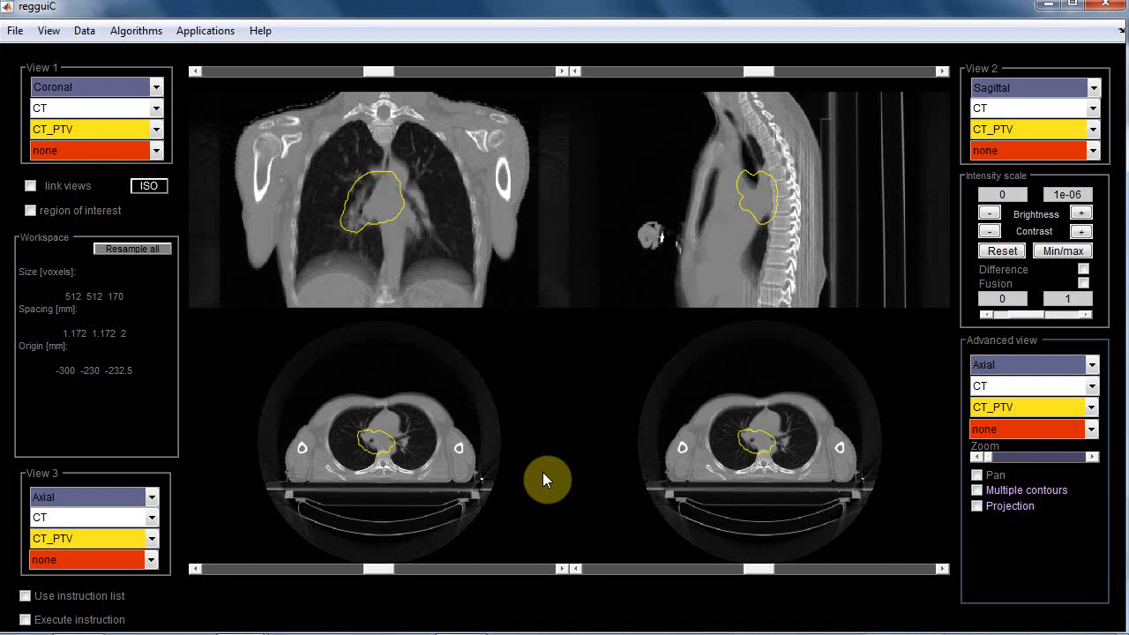
# Step: Link the views, inspect the CT at several points around the PTV, and reset the view point with ISO
pyautogui.click(30, 188)
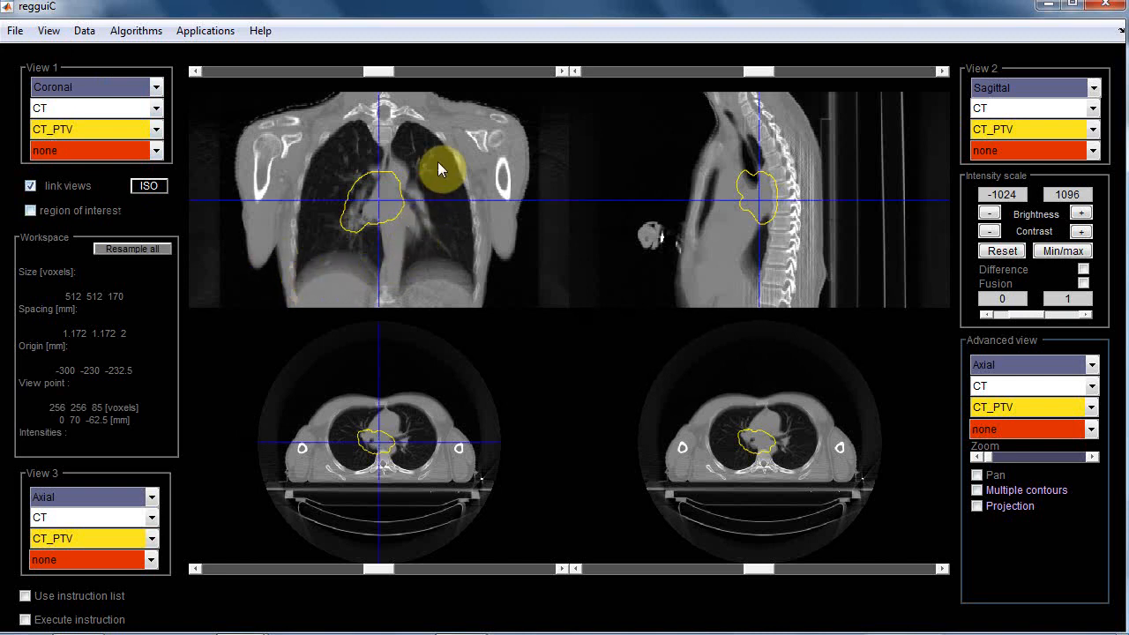
pyautogui.click(388, 189)
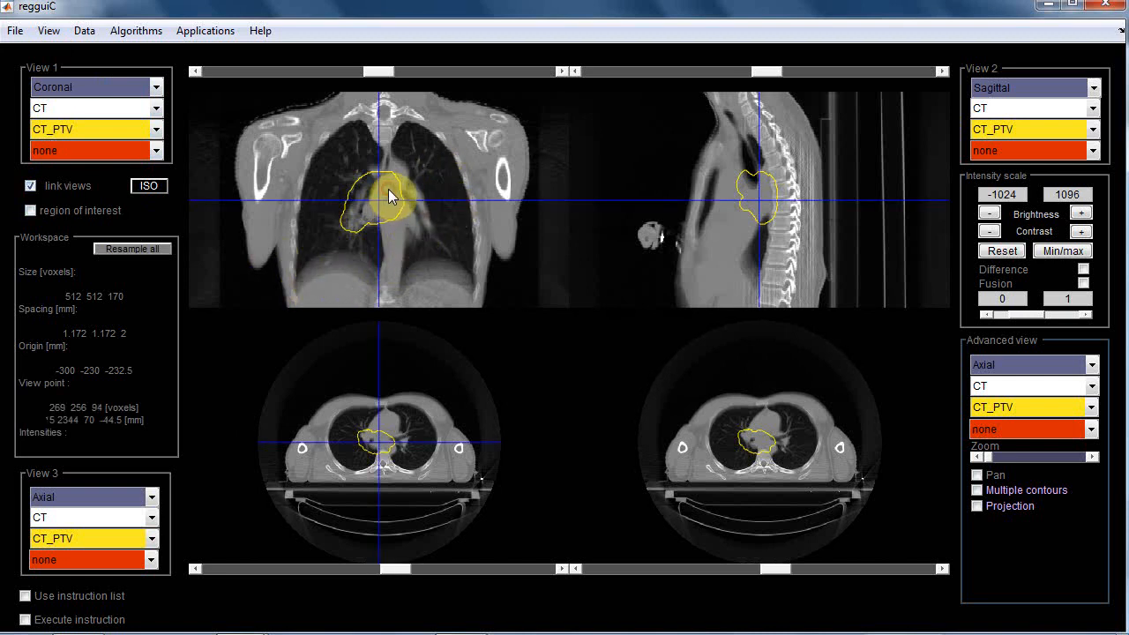
pyautogui.click(419, 231)
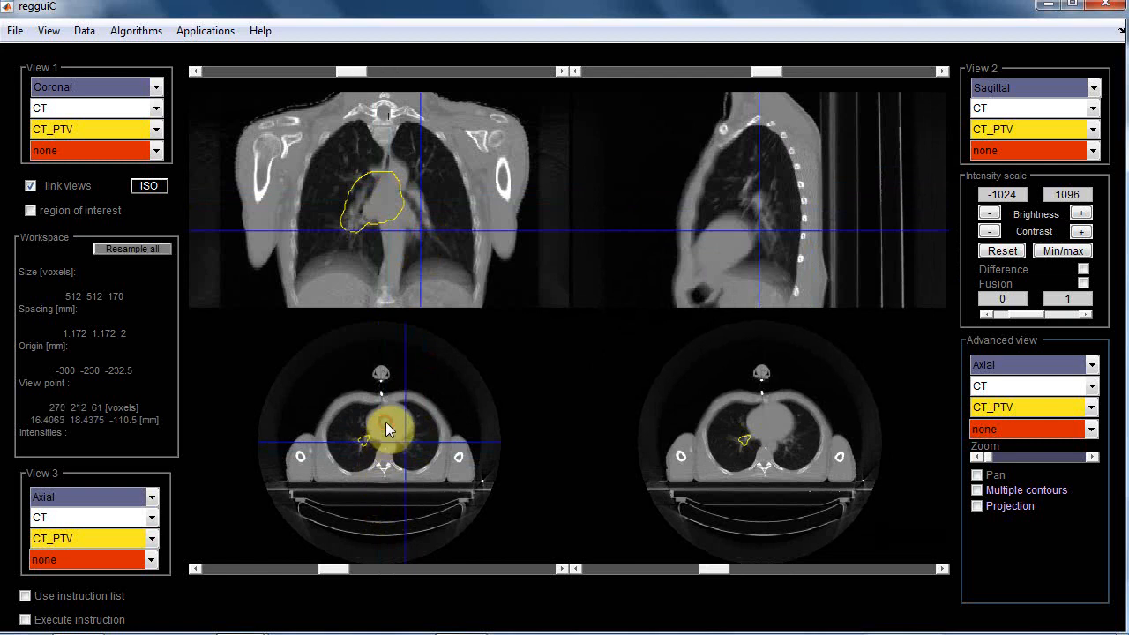
pyautogui.click(385, 422)
pyautogui.click(765, 195)
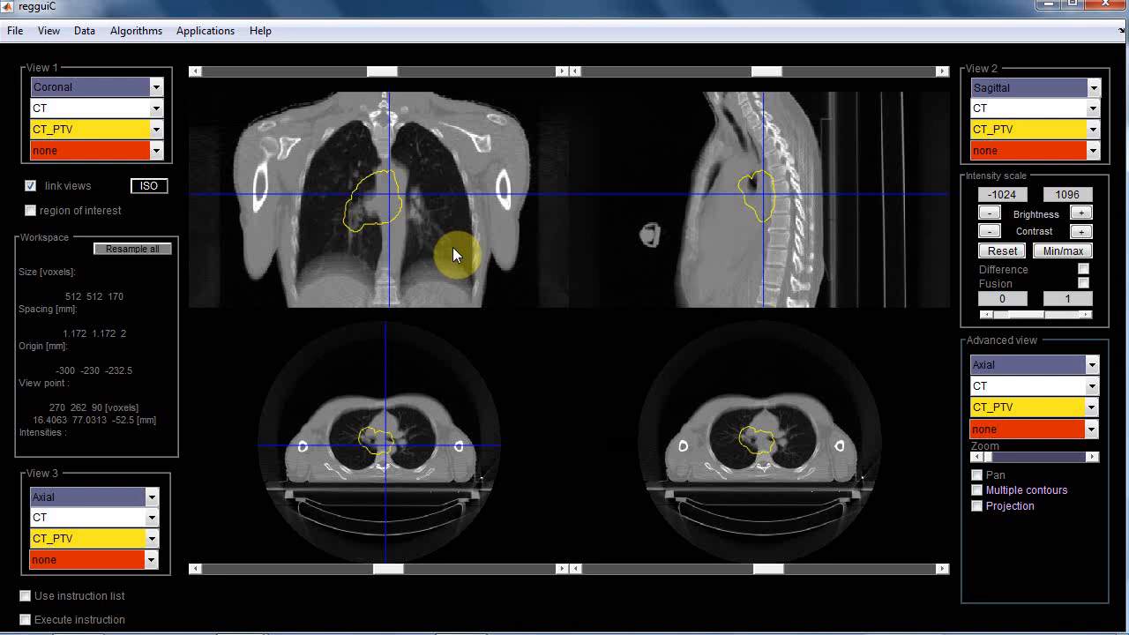
pyautogui.click(148, 187)
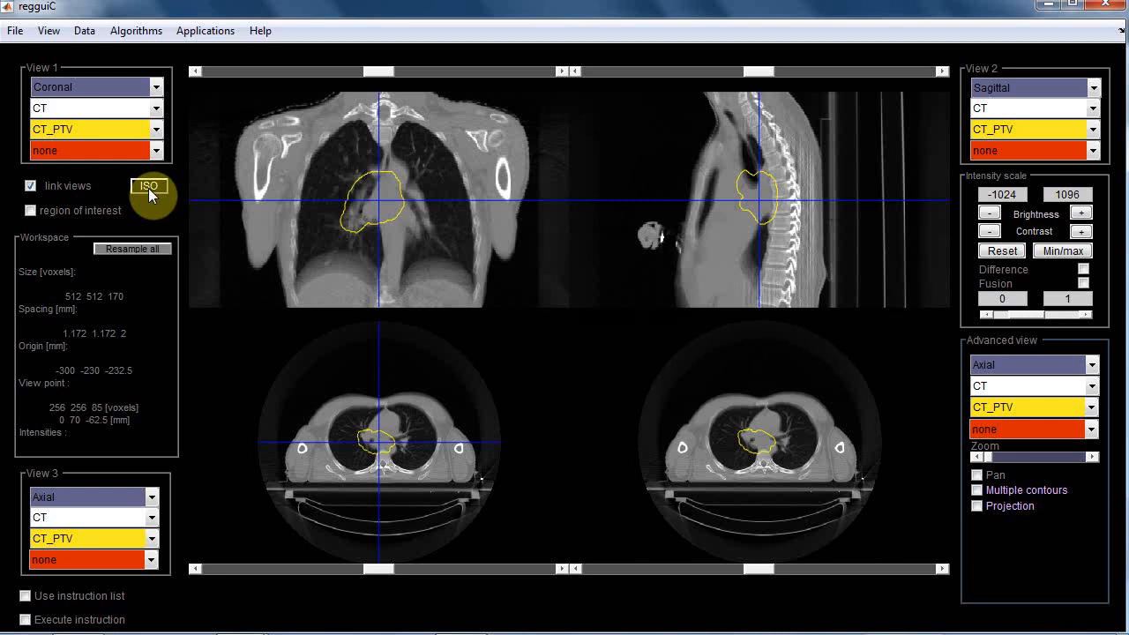
# Step: Import the RD DICOM file from the CT folder as an image, using the 3D Dose files type
pyautogui.click(15, 30)
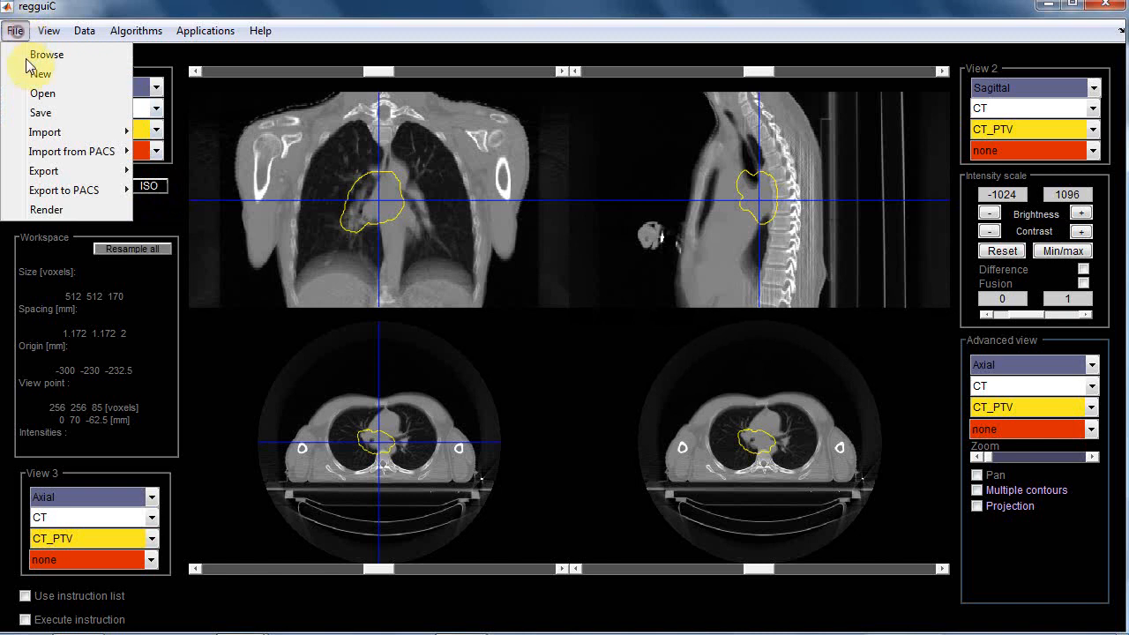
pyautogui.moveTo(70, 134)
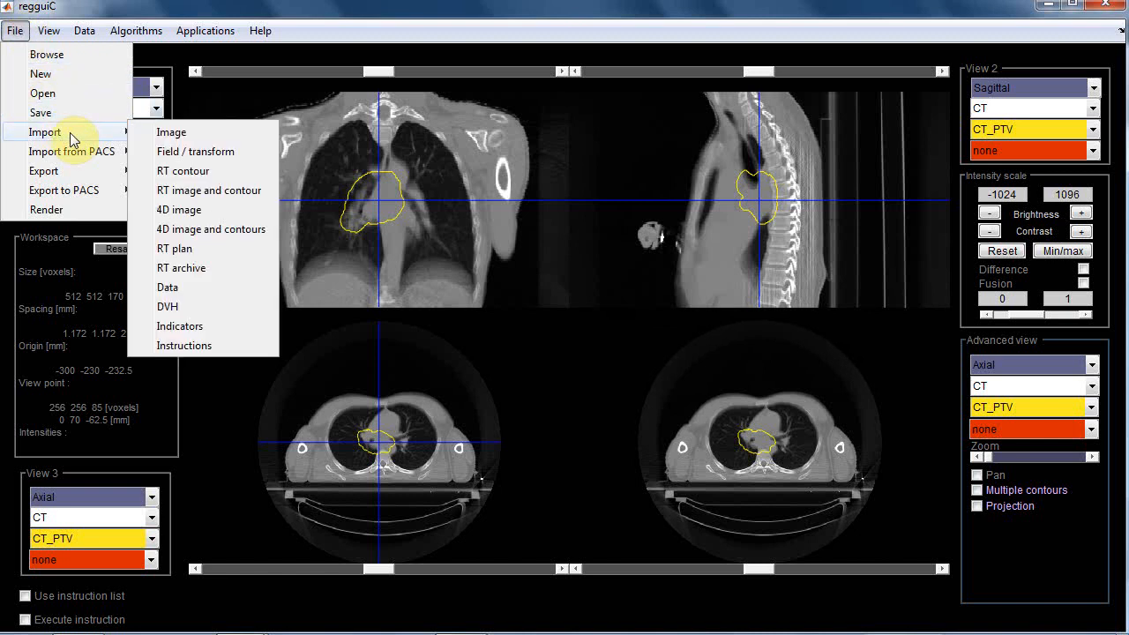
pyautogui.click(217, 148)
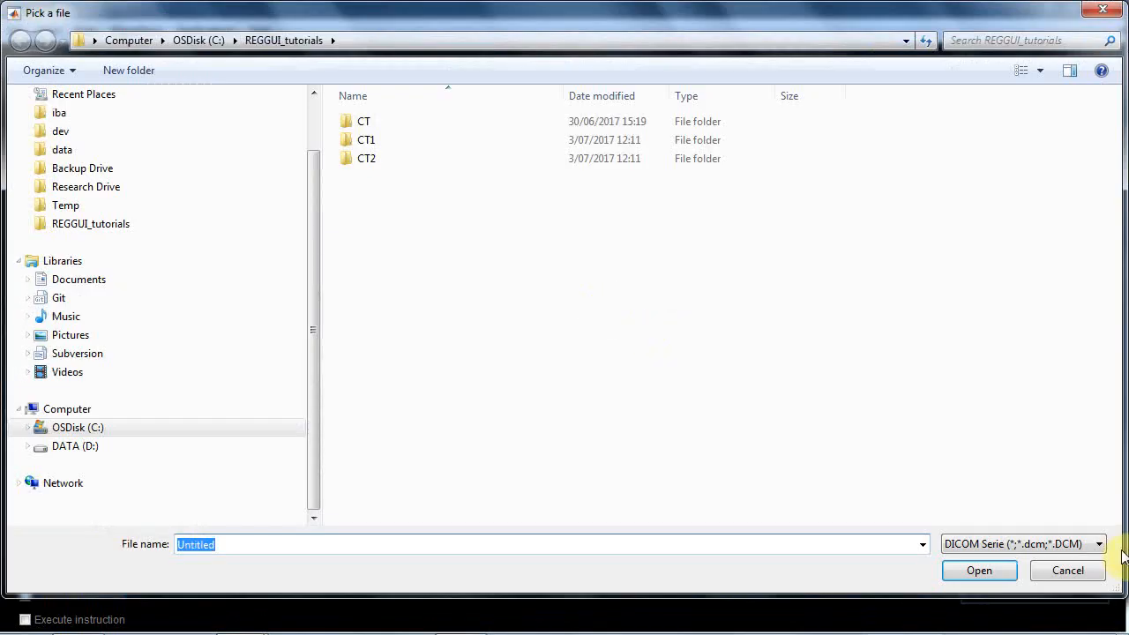
pyautogui.click(1064, 544)
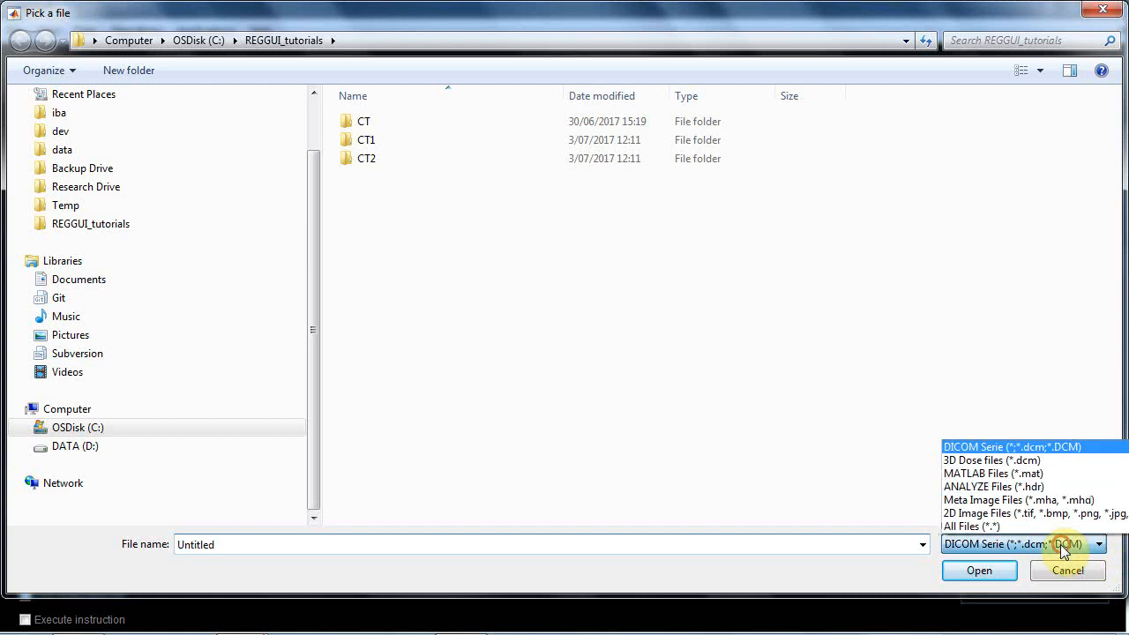
pyautogui.click(1008, 464)
pyautogui.click(391, 128)
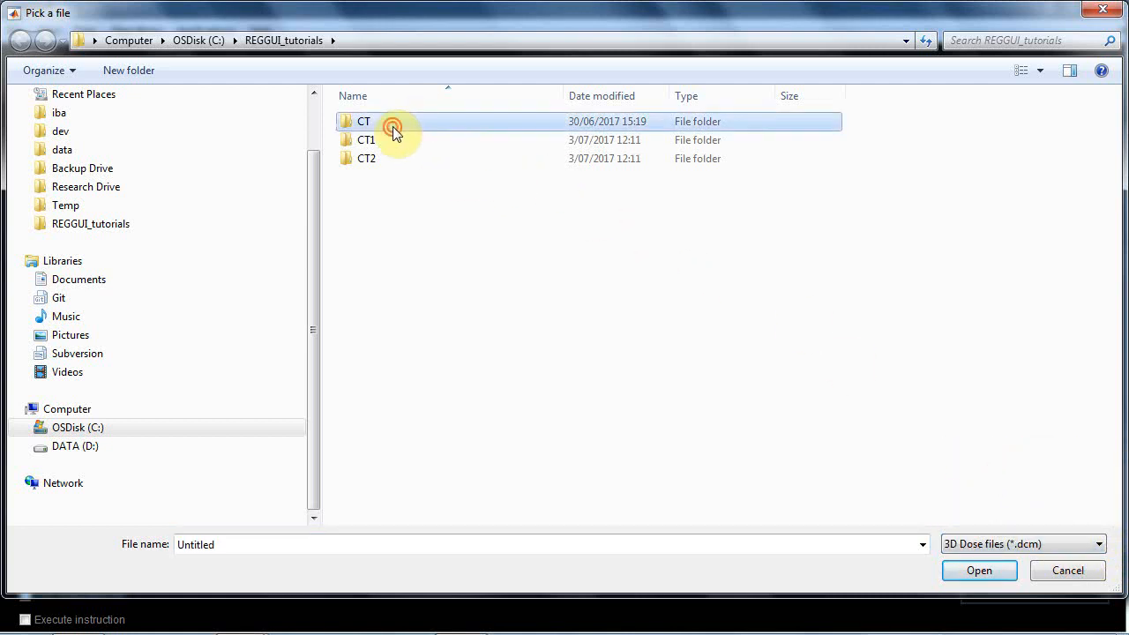
pyautogui.doubleClick(391, 129)
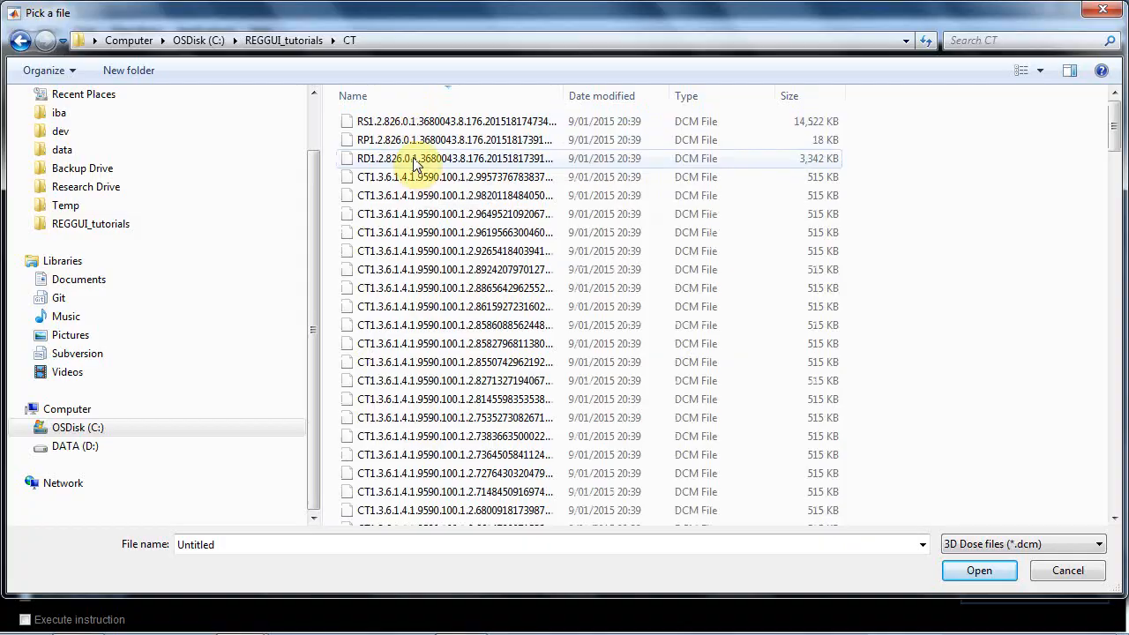
pyautogui.doubleClick(413, 159)
# Step: Name the imported image dose and convert it to an image matching the CT's spatial configuration
pyautogui.write('dose')
pyautogui.click(555, 274)
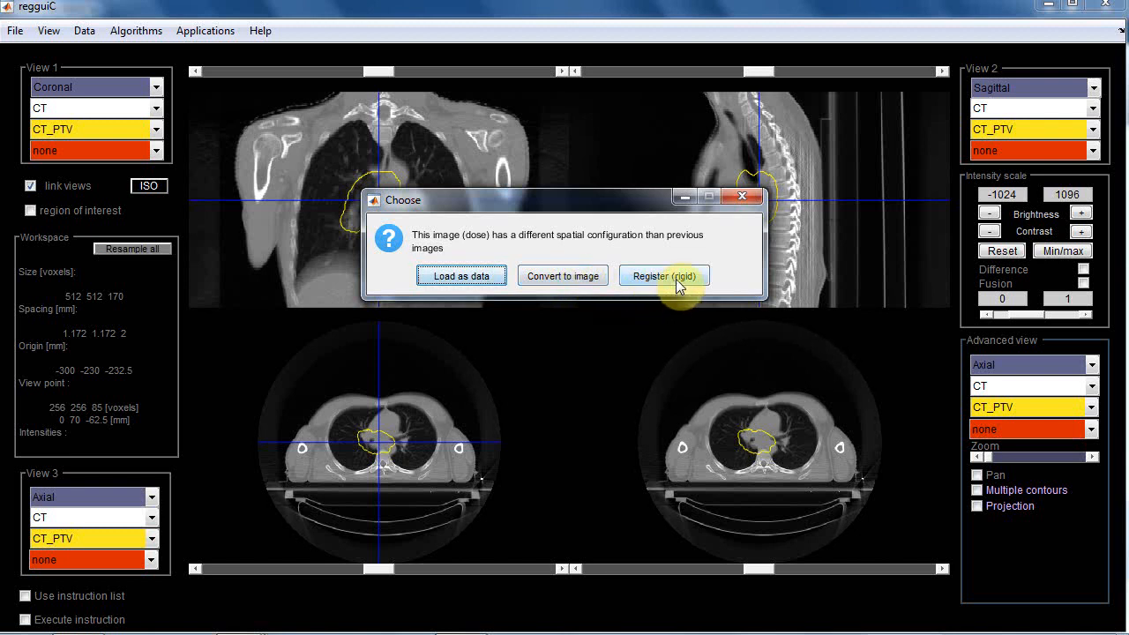
pyautogui.click(558, 277)
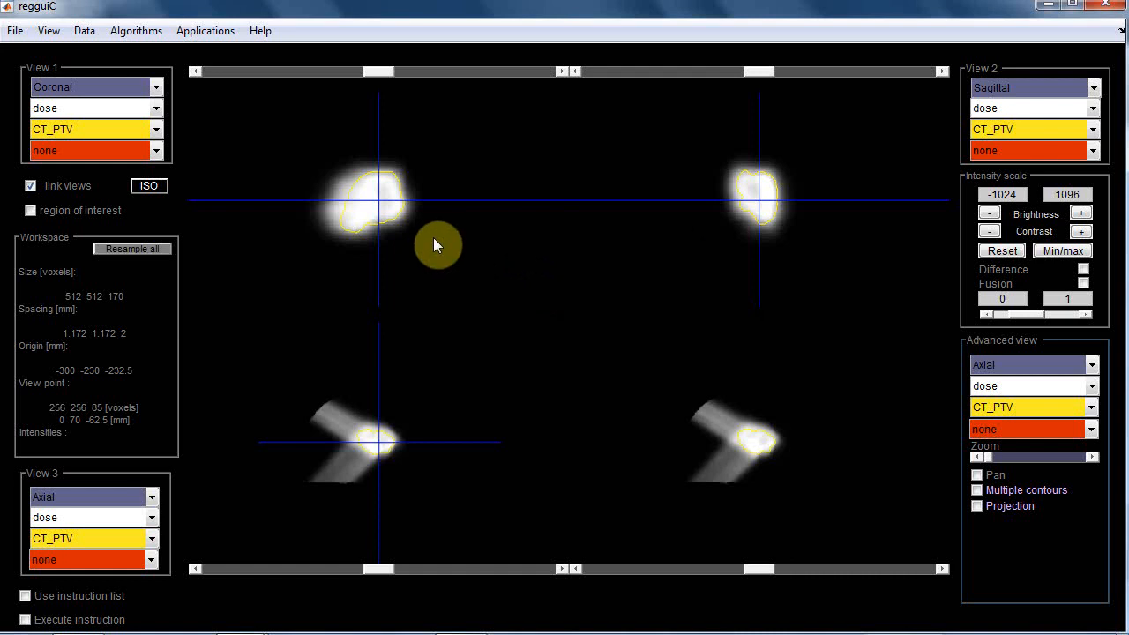
# Step: Show the CT as the base image in View 1 with dose as the yellow overlay
pyautogui.click(81, 108)
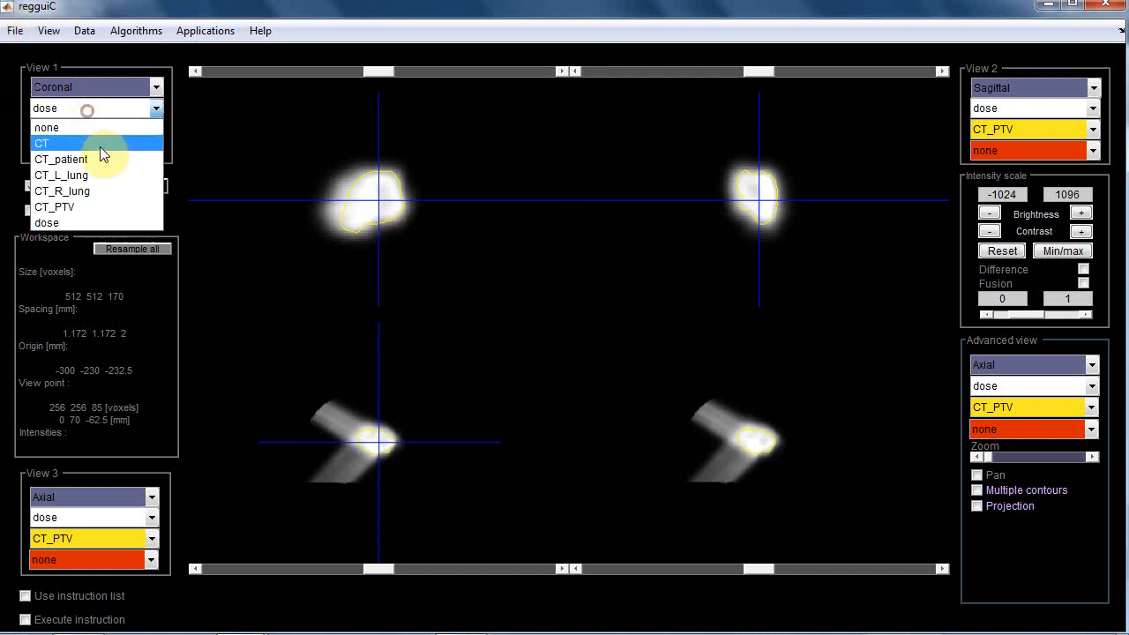
pyautogui.click(100, 144)
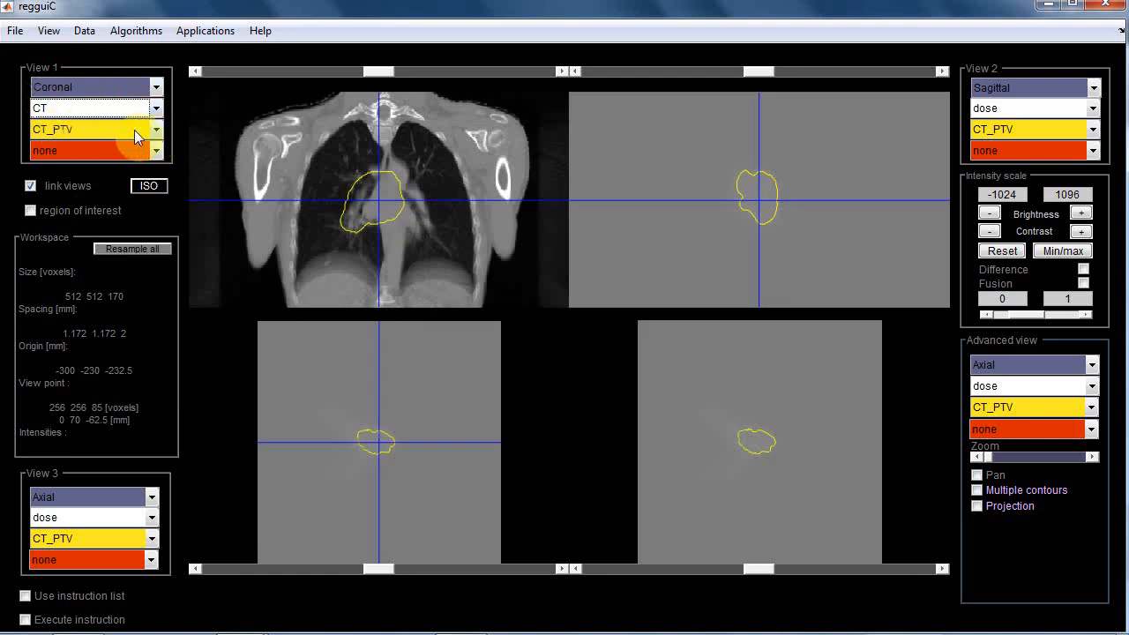
pyautogui.click(114, 133)
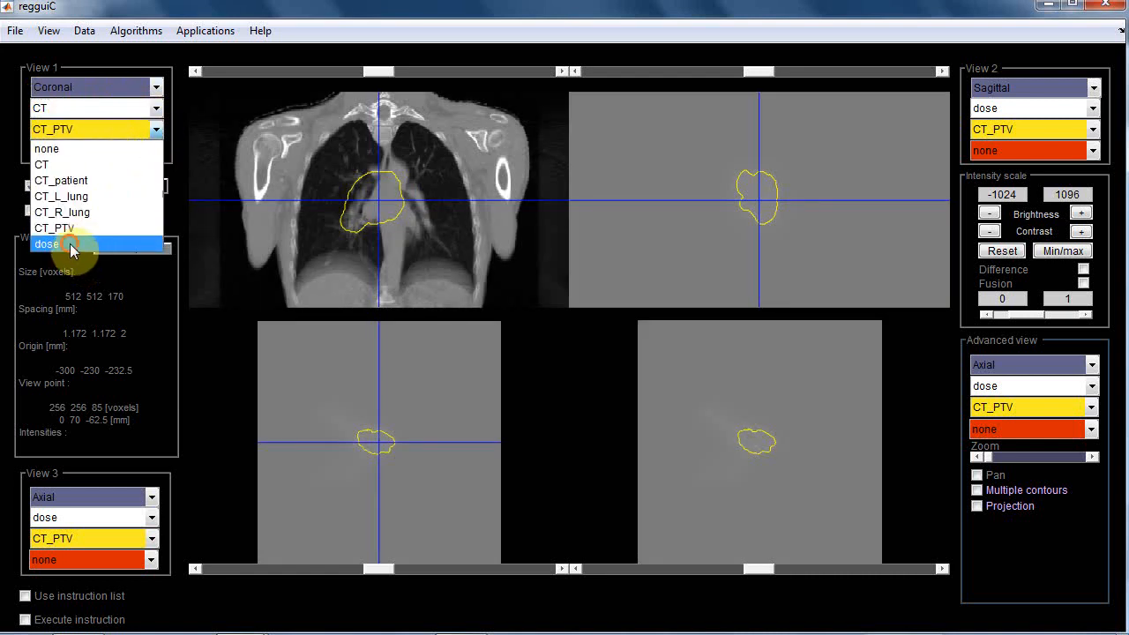
pyautogui.click(70, 243)
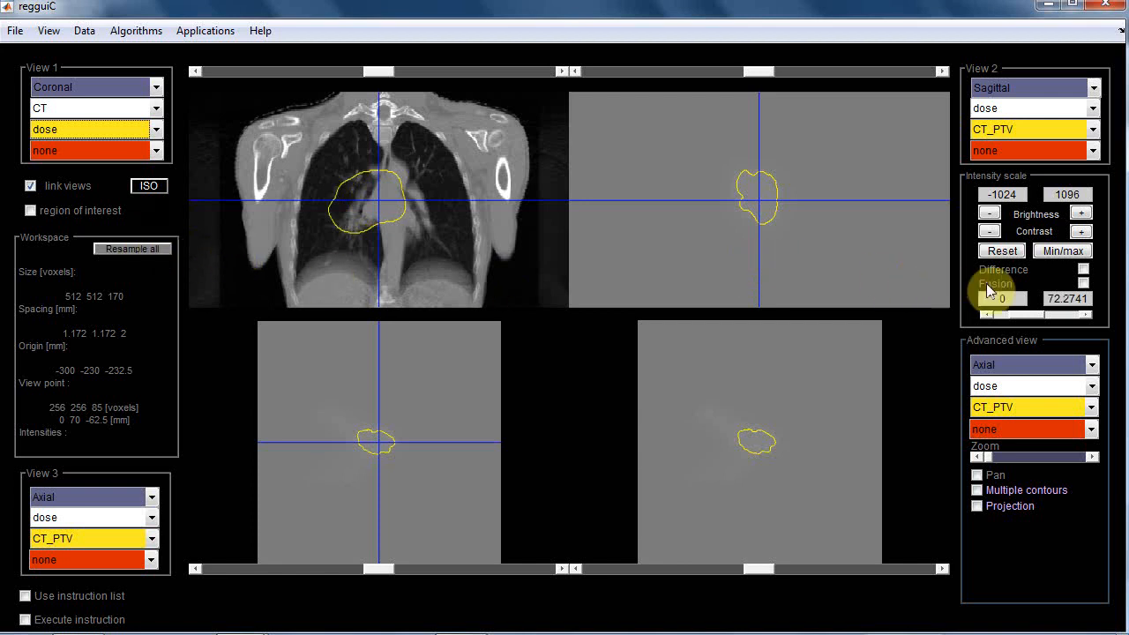
# Step: Enable Fusion display and enter 60 as the upper limit of the fusion intensity scale
pyautogui.click(1083, 284)
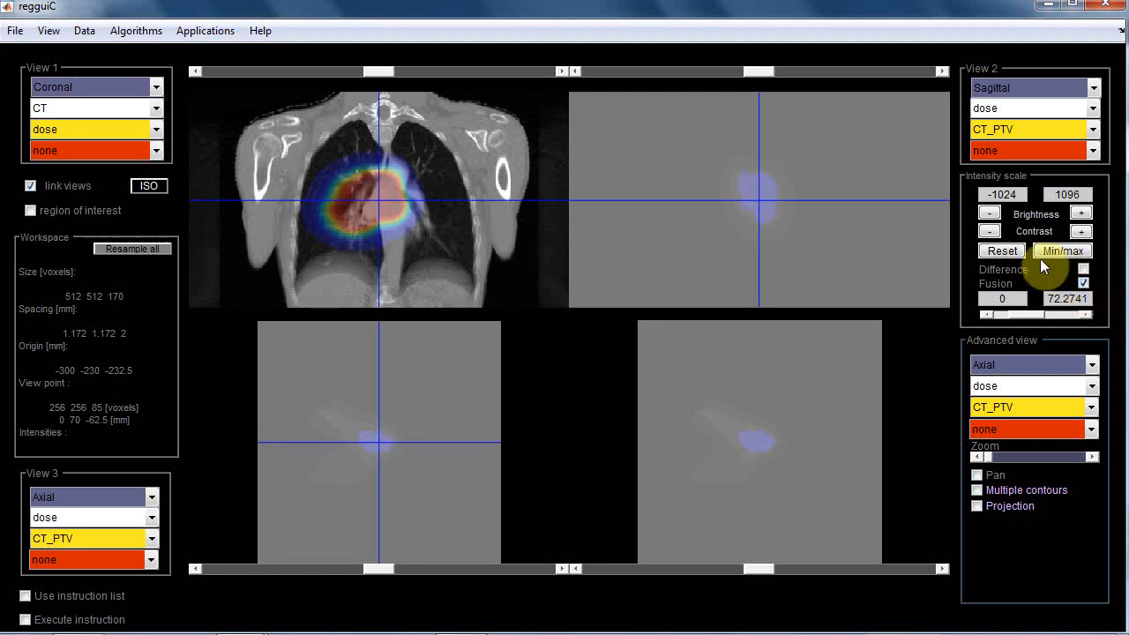
pyautogui.moveTo(1050, 298); pyautogui.dragTo(1101, 304)
pyautogui.write('60')
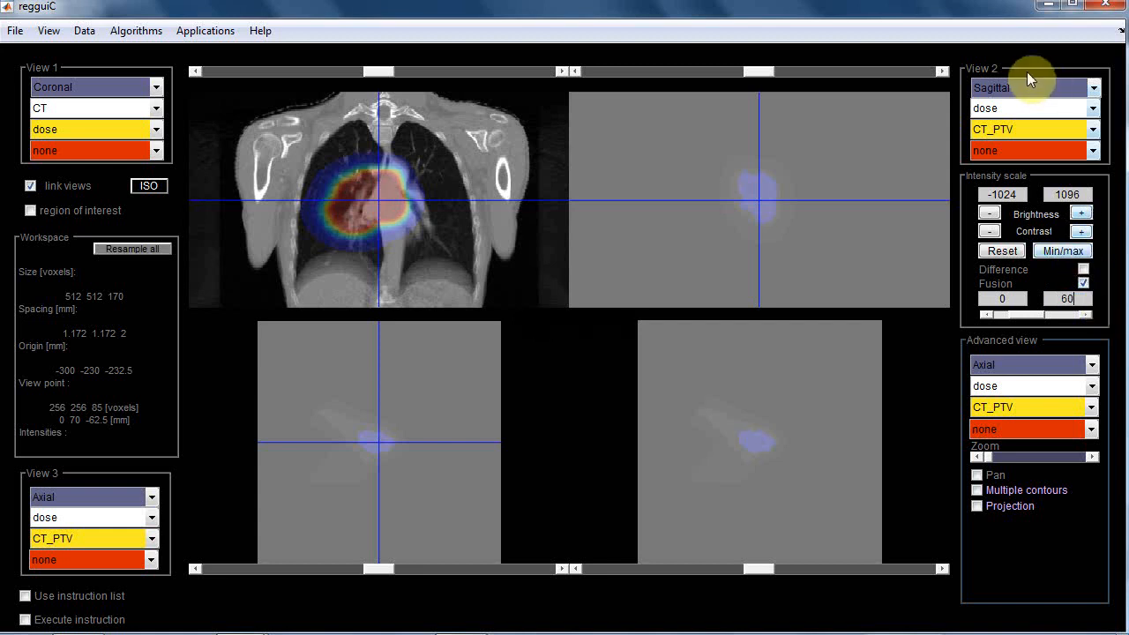
# Step: Show the CT as the base image in View 2 with dose as the fused overlay
pyautogui.click(1032, 111)
pyautogui.click(1035, 144)
pyautogui.click(1033, 130)
pyautogui.click(1031, 237)
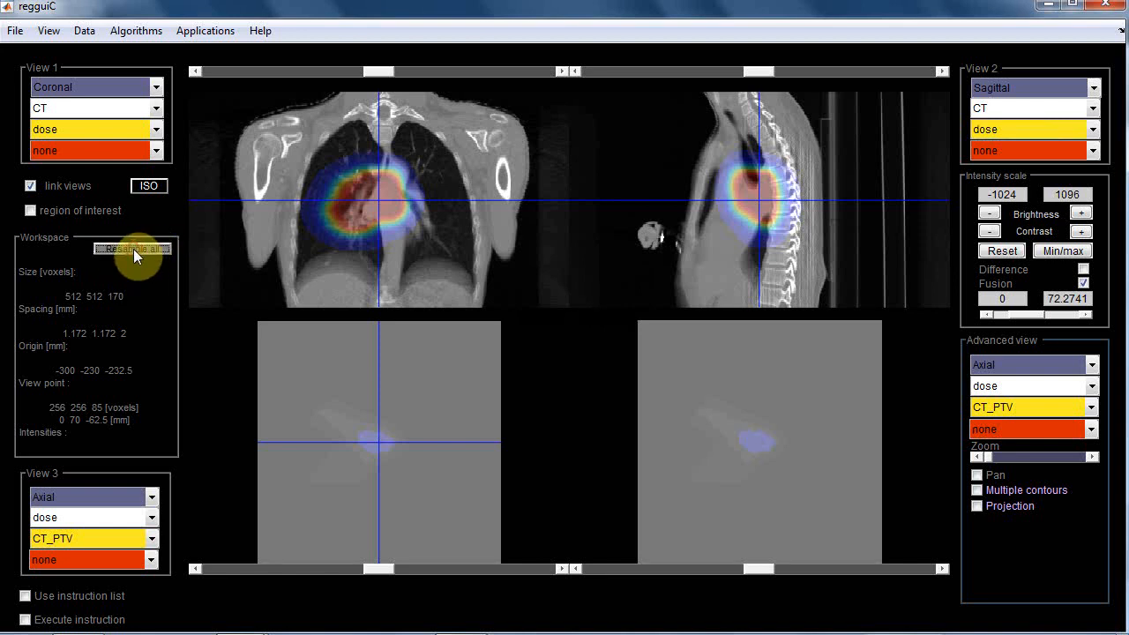
# Step: Resample all workspace images with the X and Y spacing set to 2 mm
pyautogui.moveTo(617, 386); pyautogui.dragTo(575, 386)
pyautogui.write('2')
pyautogui.moveTo(684, 387); pyautogui.dragTo(574, 388)
pyautogui.write('2')
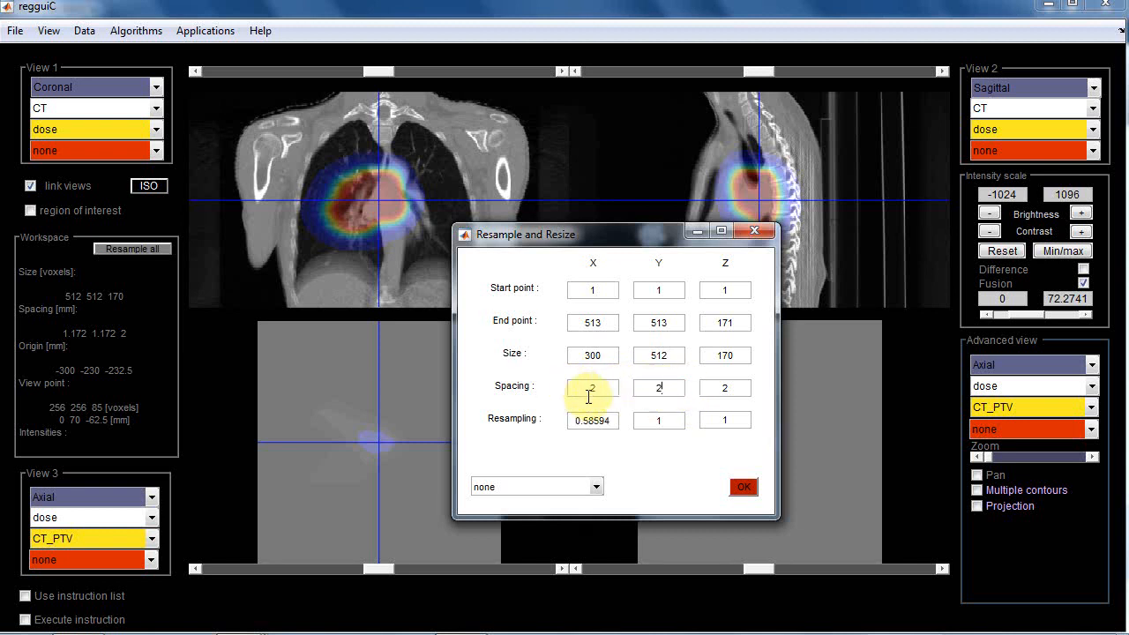
pyautogui.click(746, 490)
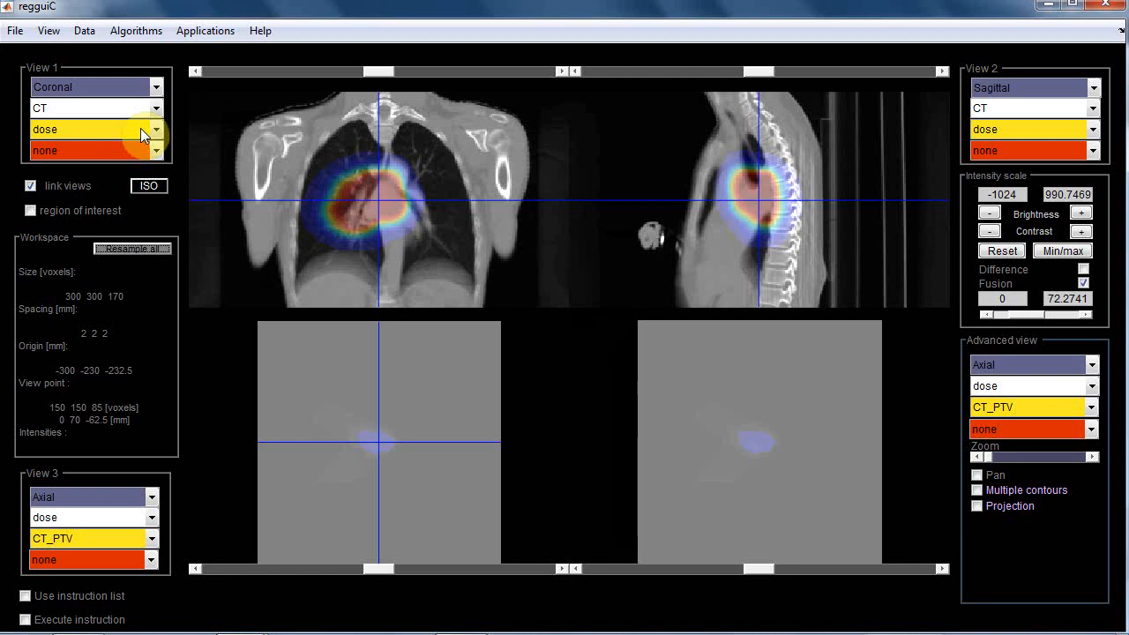
# Step: Create a random field in the workspace, entering 10 as its parameter value and f as its name
pyautogui.click(86, 35)
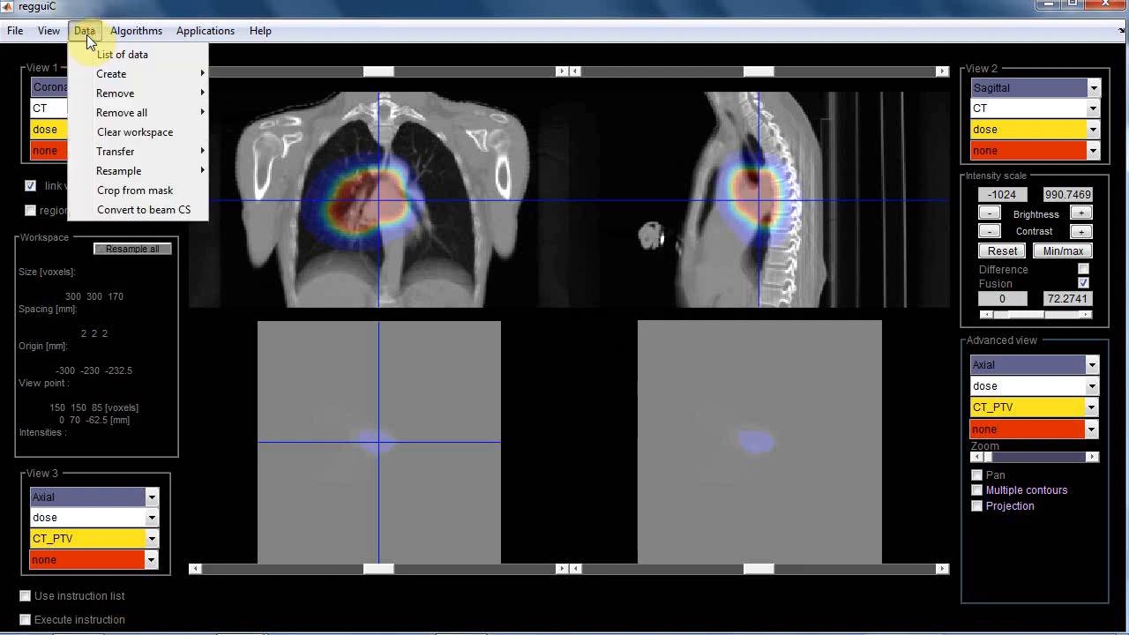
pyautogui.moveTo(110, 77)
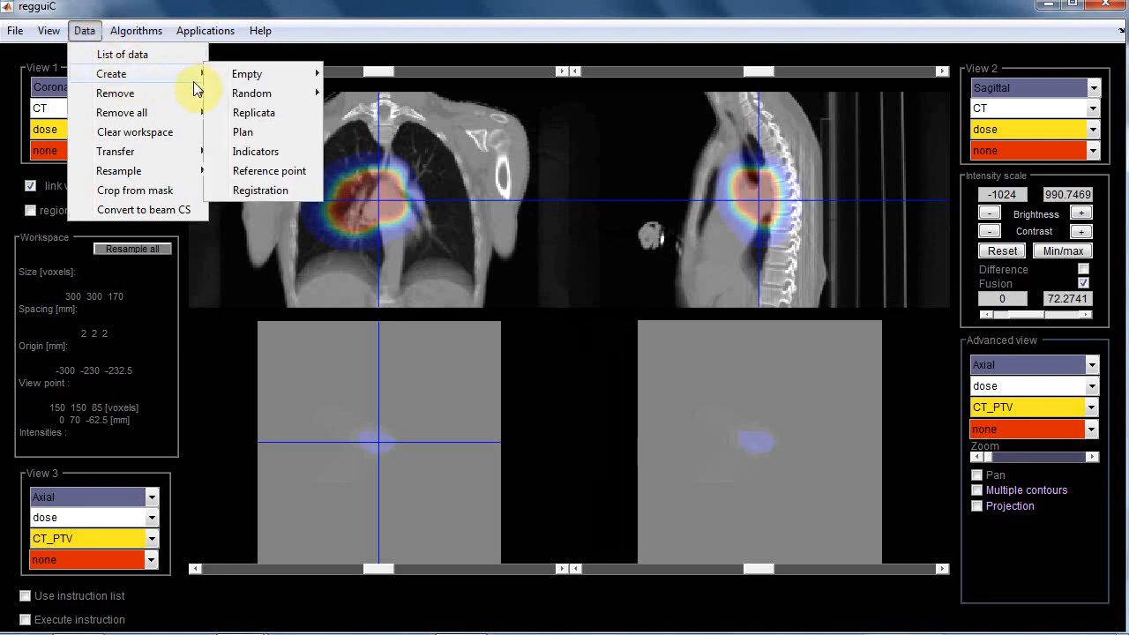
pyautogui.moveTo(279, 93)
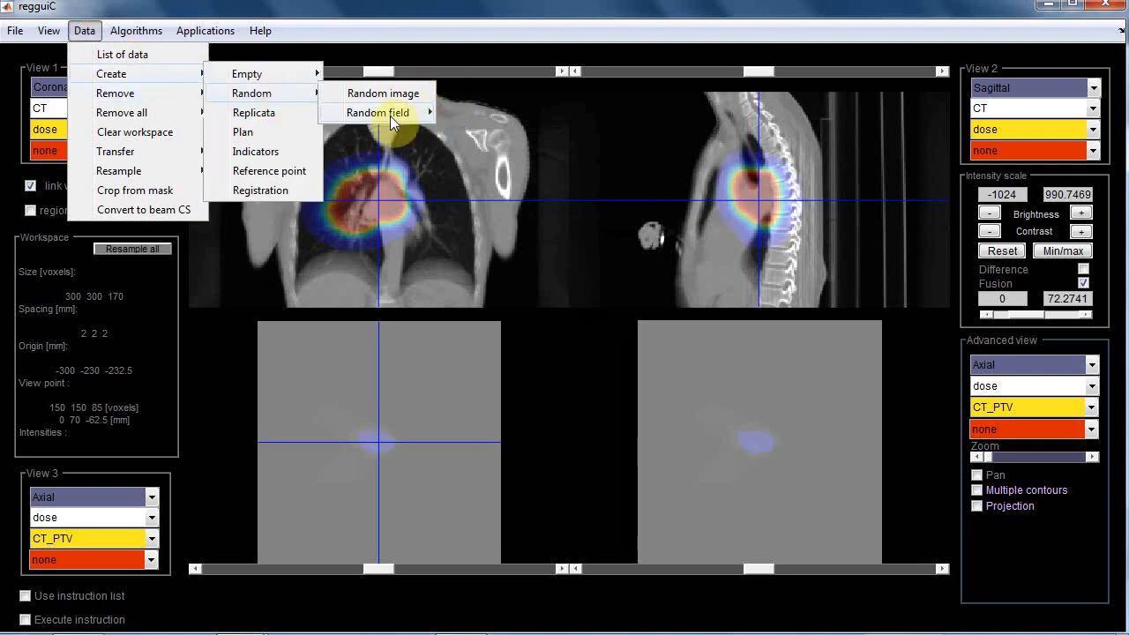
pyautogui.moveTo(383, 115)
pyautogui.click(511, 112)
pyautogui.write('10')
pyautogui.click(573, 275)
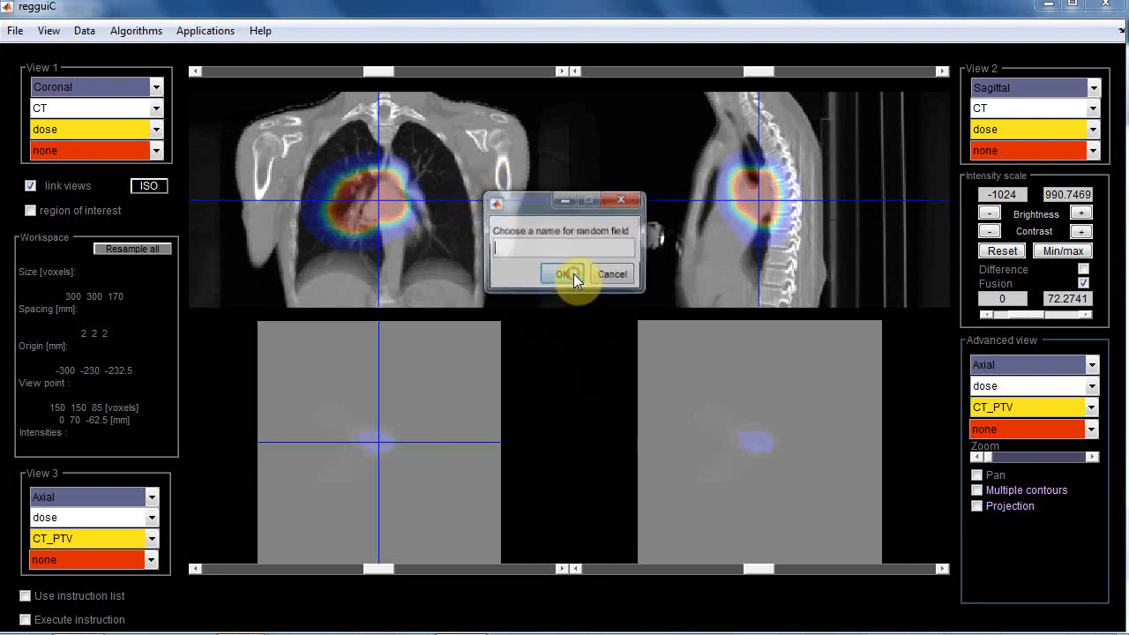
pyautogui.write('a')
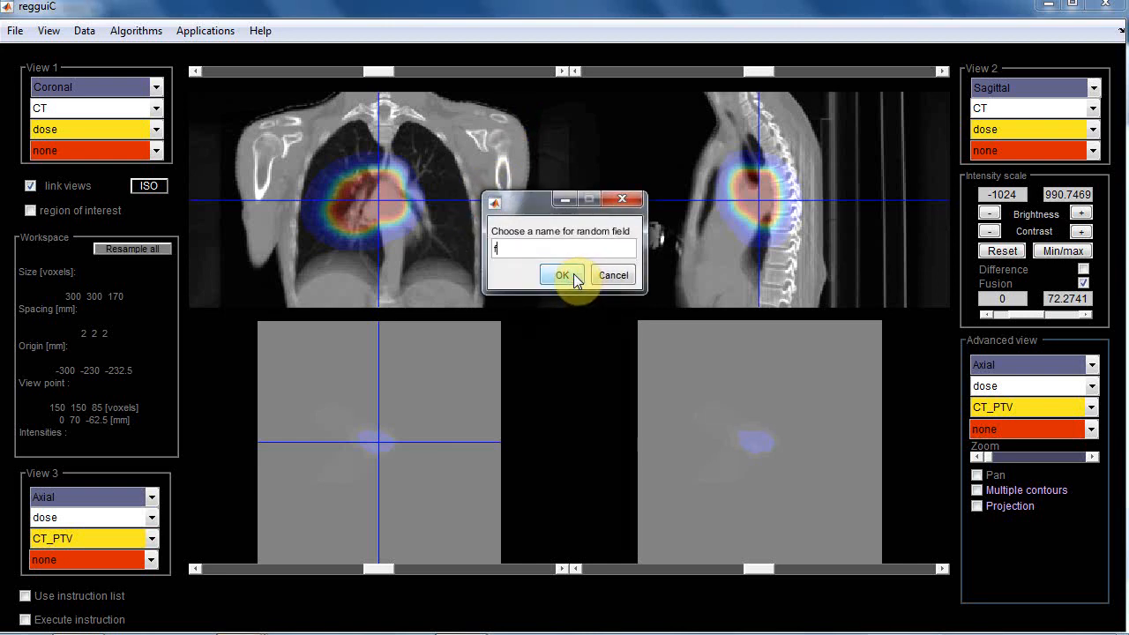
pyautogui.click(574, 273)
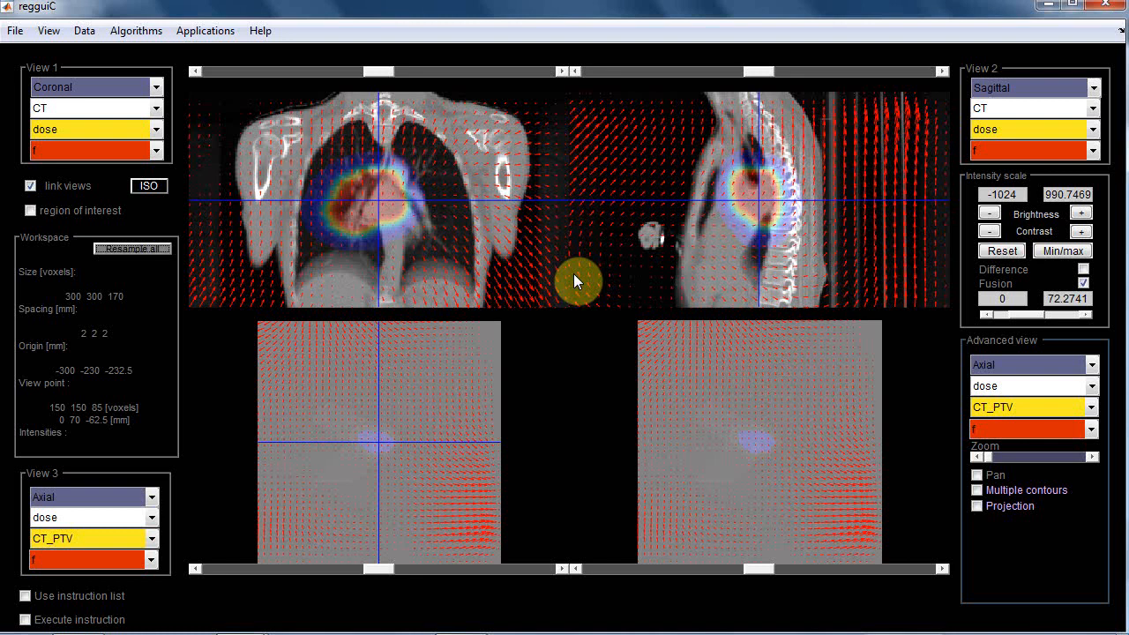
# Step: Deform the CT image with the field f using the Deformation filter and store the result as CT_def
pyautogui.click(136, 32)
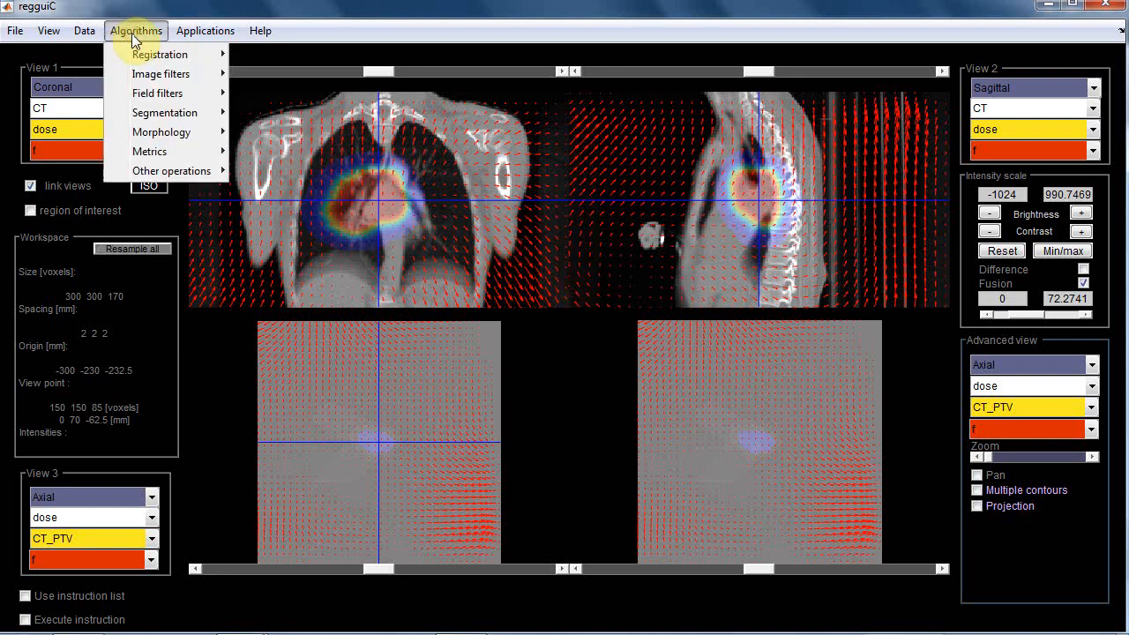
pyautogui.moveTo(172, 81)
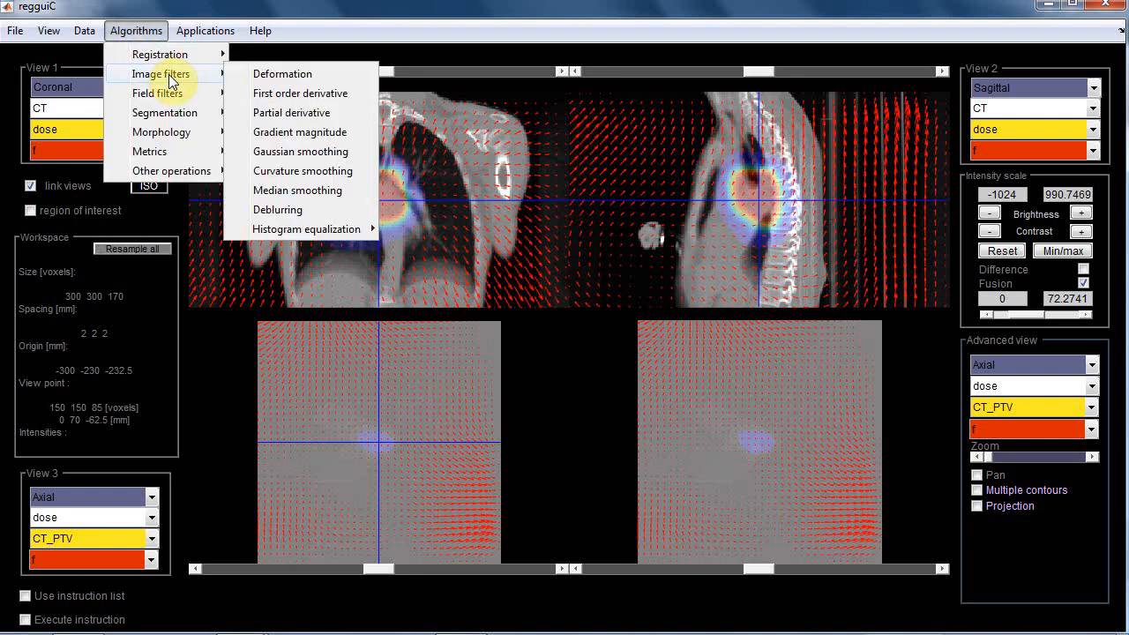
pyautogui.click(316, 78)
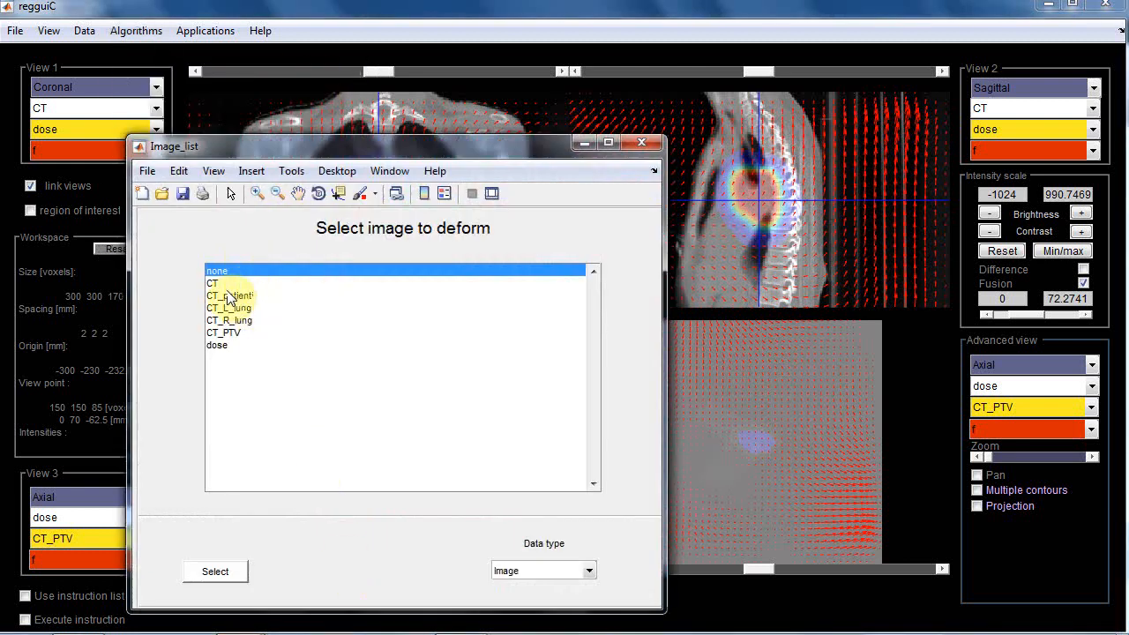
pyautogui.click(222, 283)
pyautogui.click(221, 569)
pyautogui.click(225, 283)
pyautogui.click(220, 578)
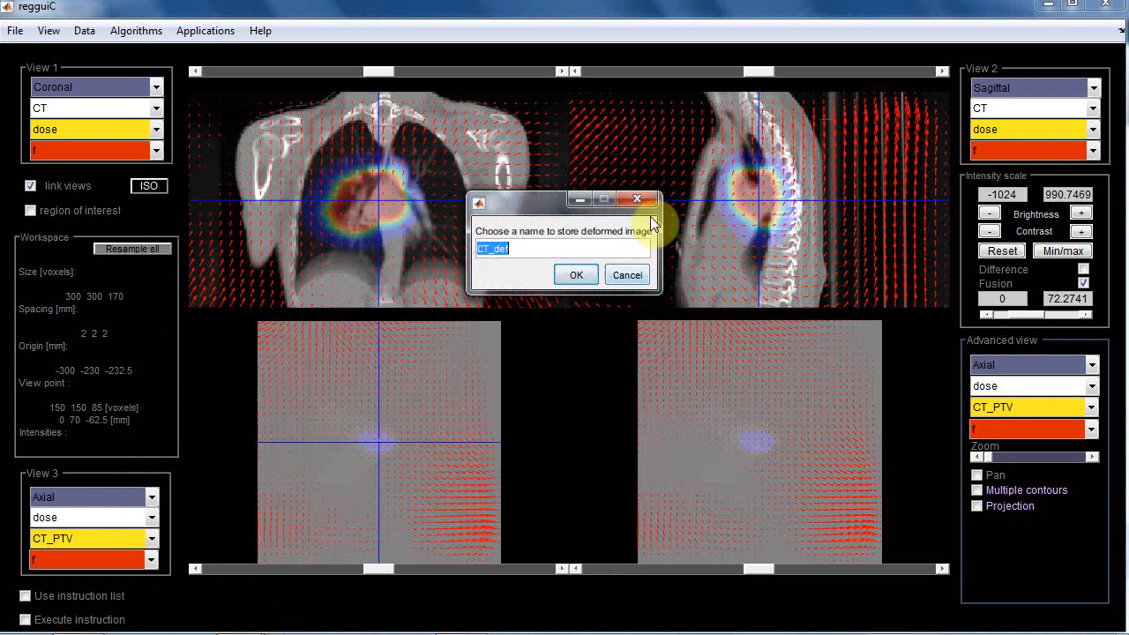
pyautogui.click(578, 275)
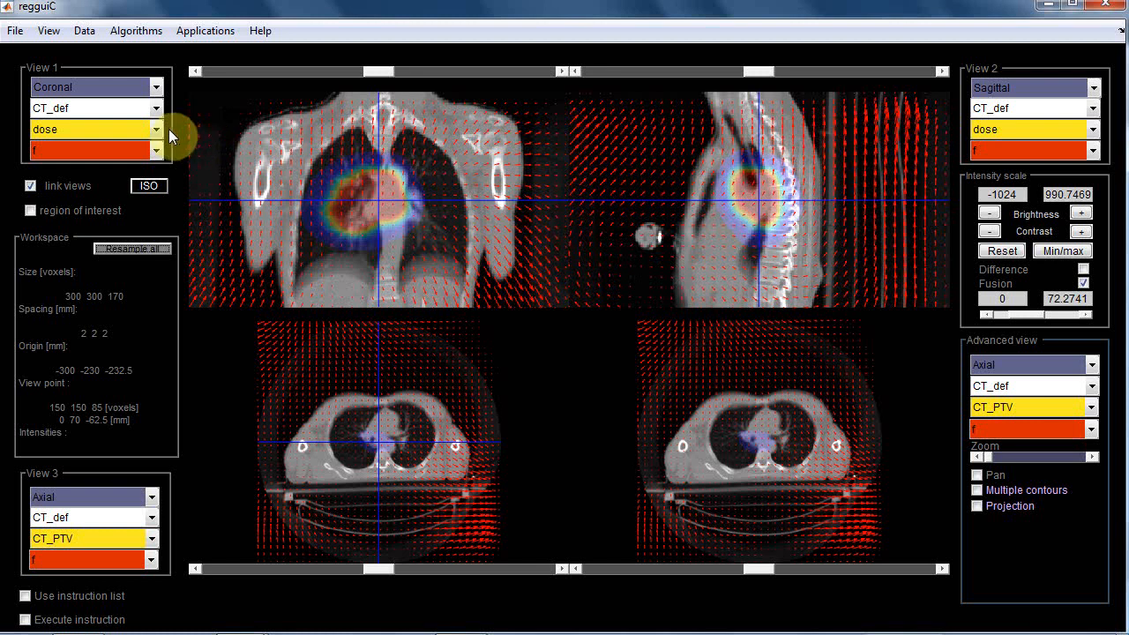
# Step: Enable Difference display and set CT as the yellow comparison image against CT_def in View 1
pyautogui.click(1083, 270)
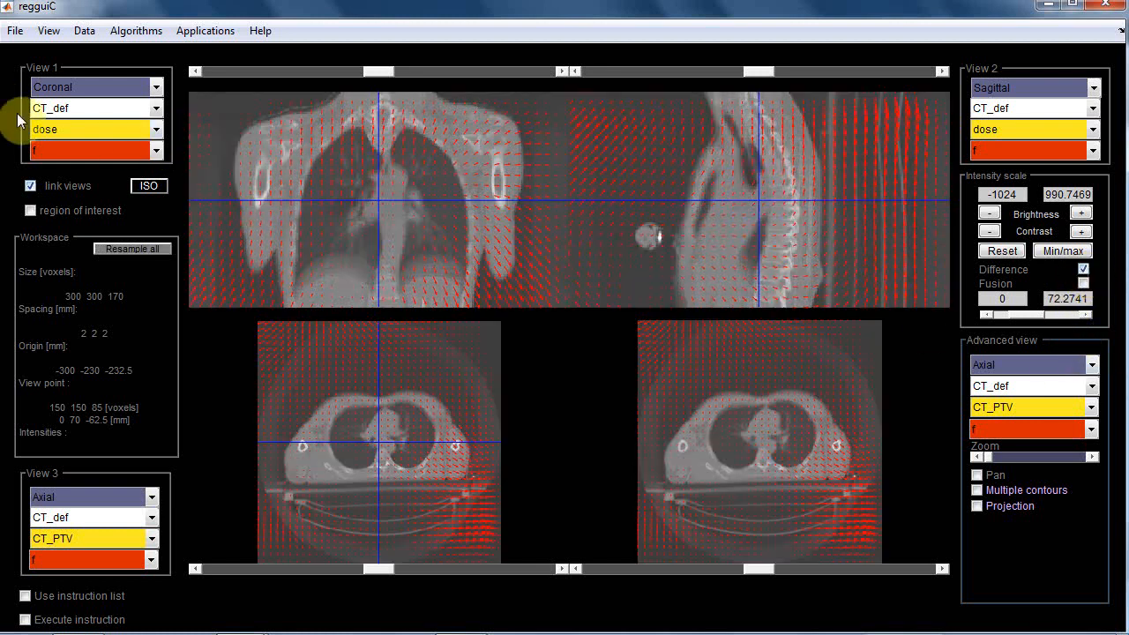
pyautogui.click(77, 132)
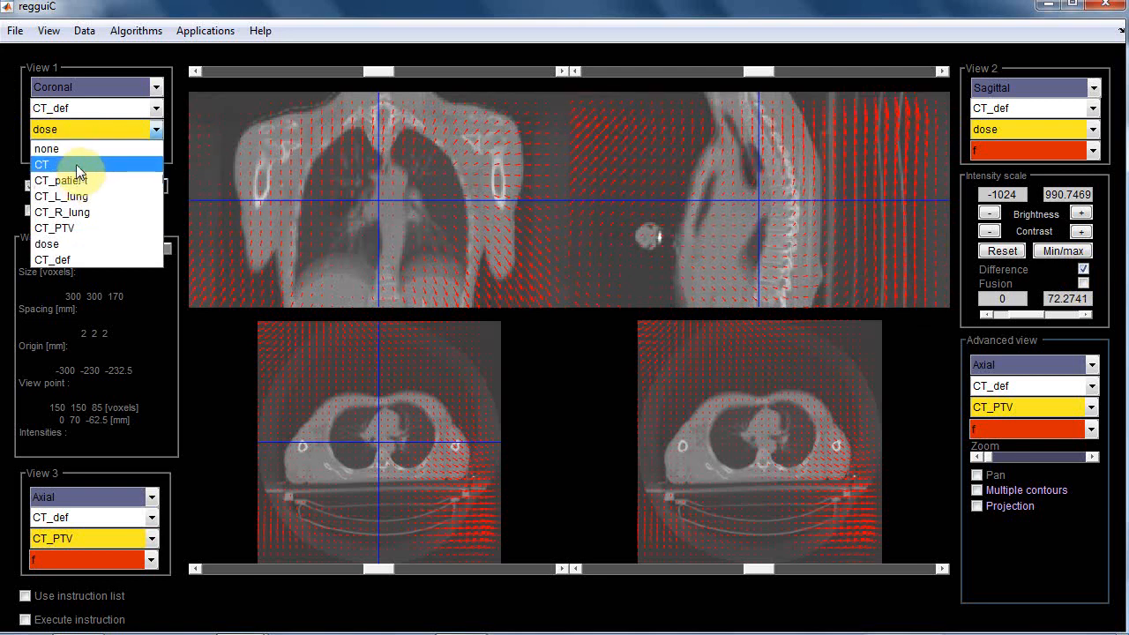
pyautogui.click(75, 164)
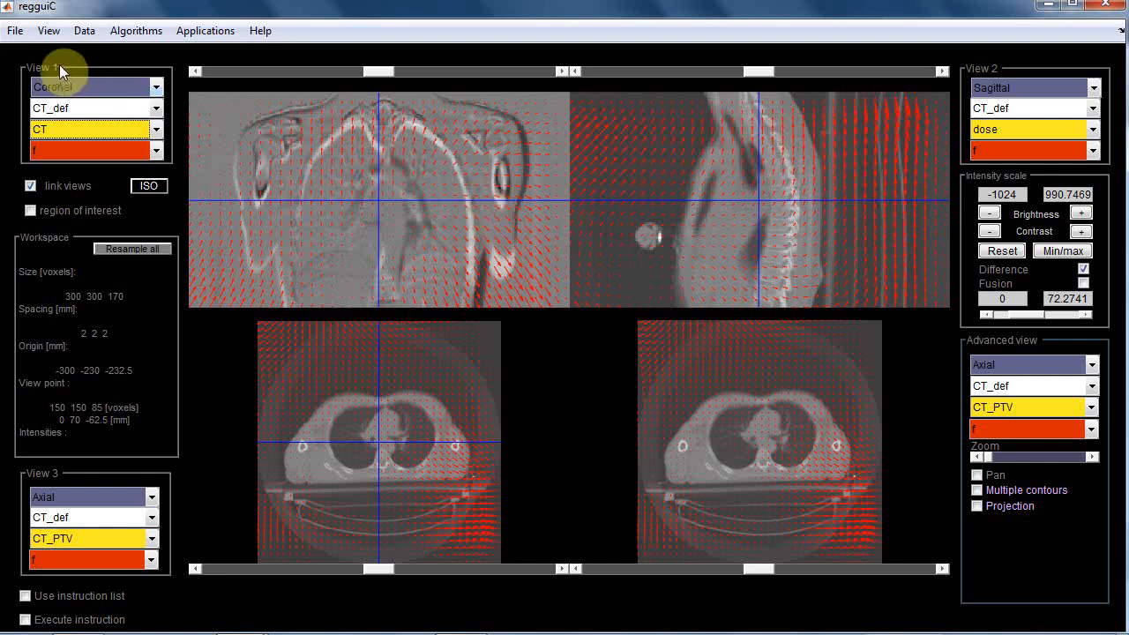
# Step: Save the project as reggui_handles.mat in the REGGUI_tutorials folder
pyautogui.click(15, 31)
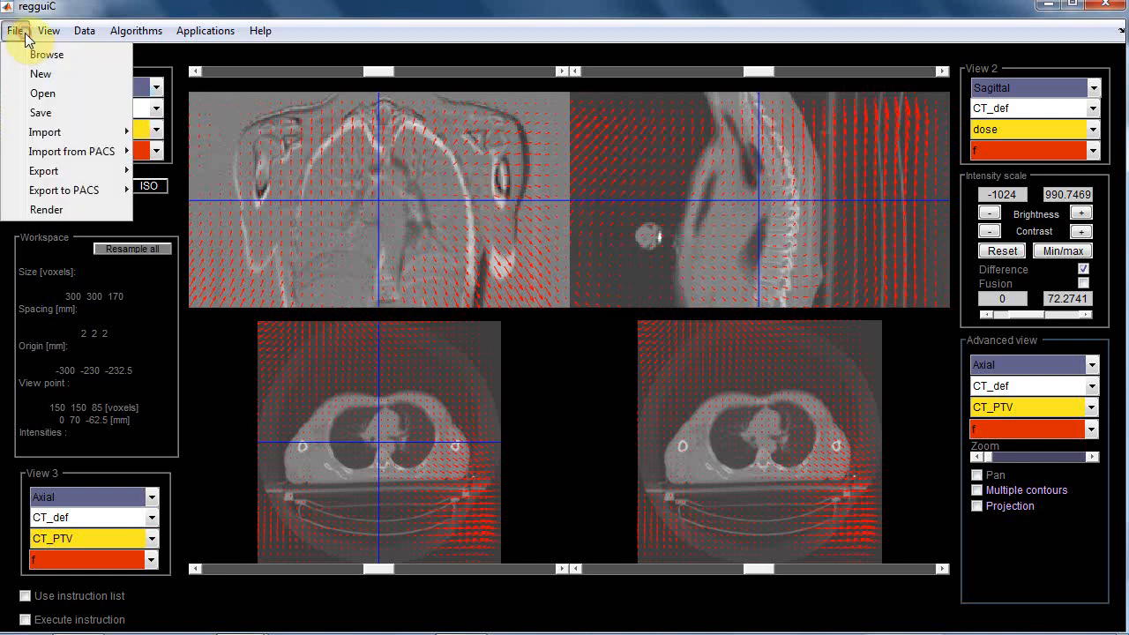
pyautogui.click(76, 113)
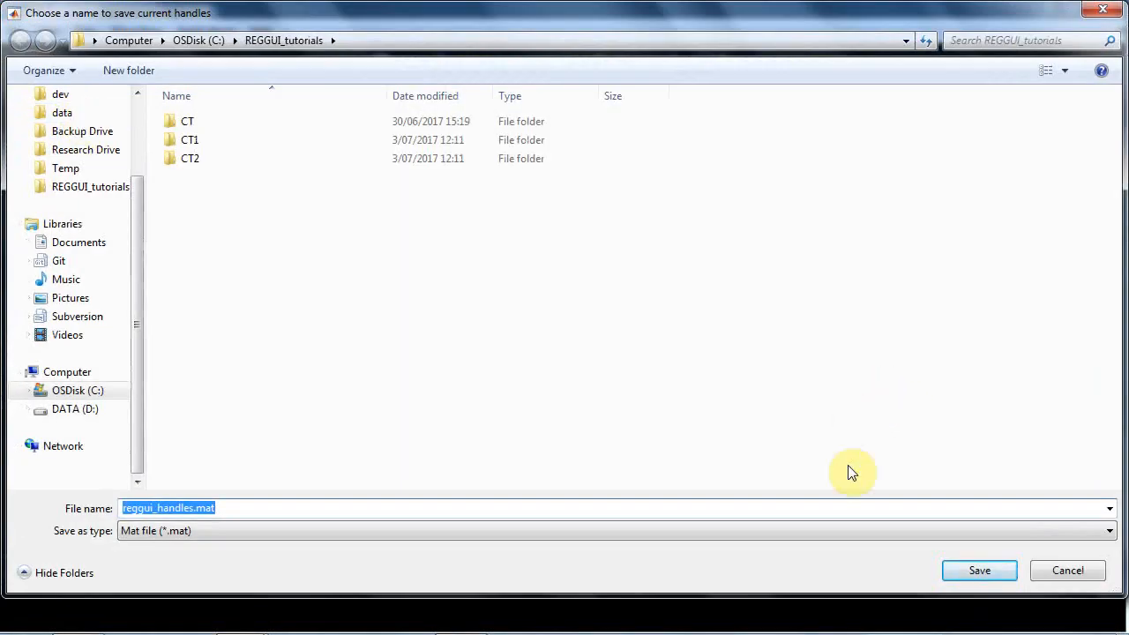
pyautogui.click(982, 571)
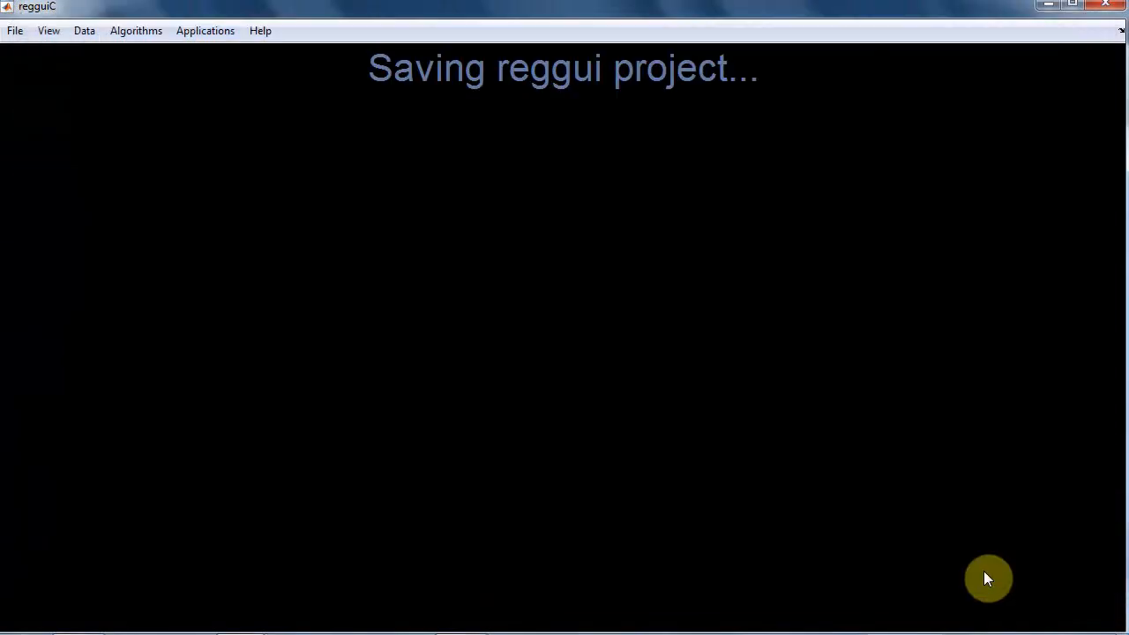